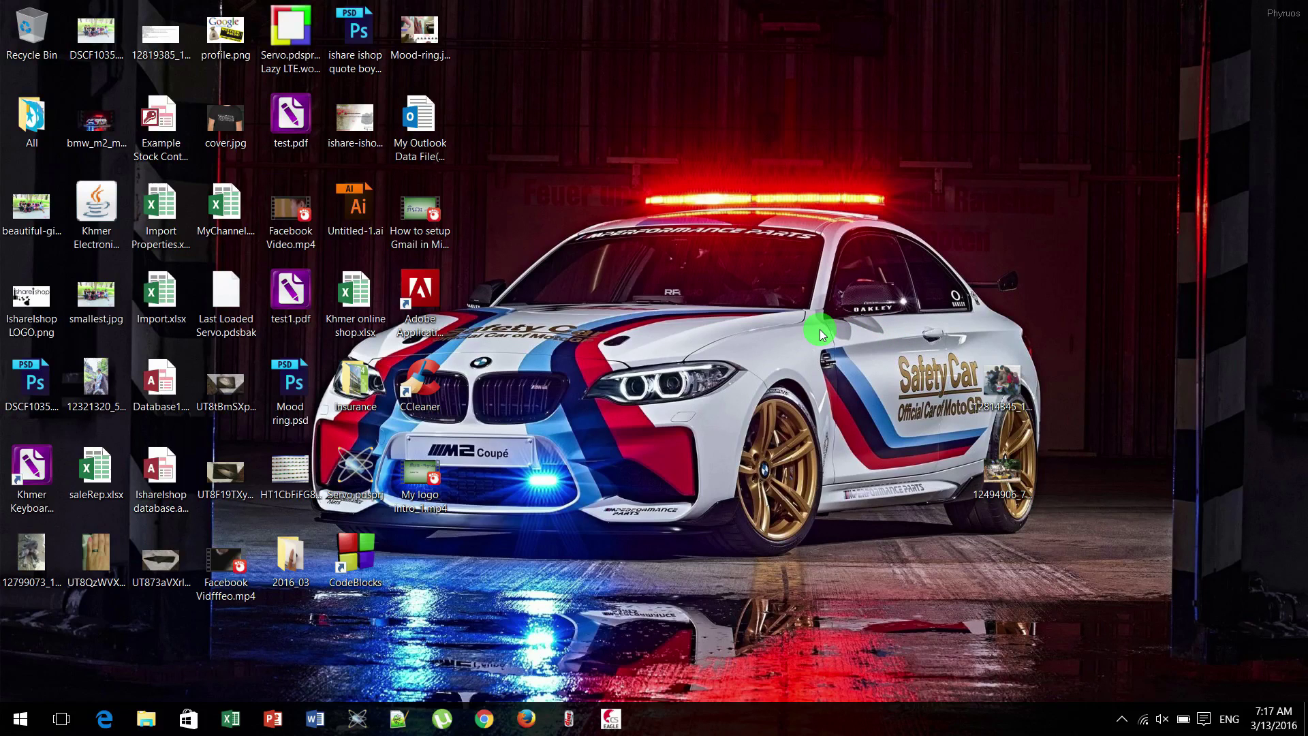
- Search for 'google' in Chrome after checking the Wi-Fi list, hitting the DNS_PROBE_FINISHED_BAD_CONFIG error
{"action": "left_click", "coordinate": [485, 718]}
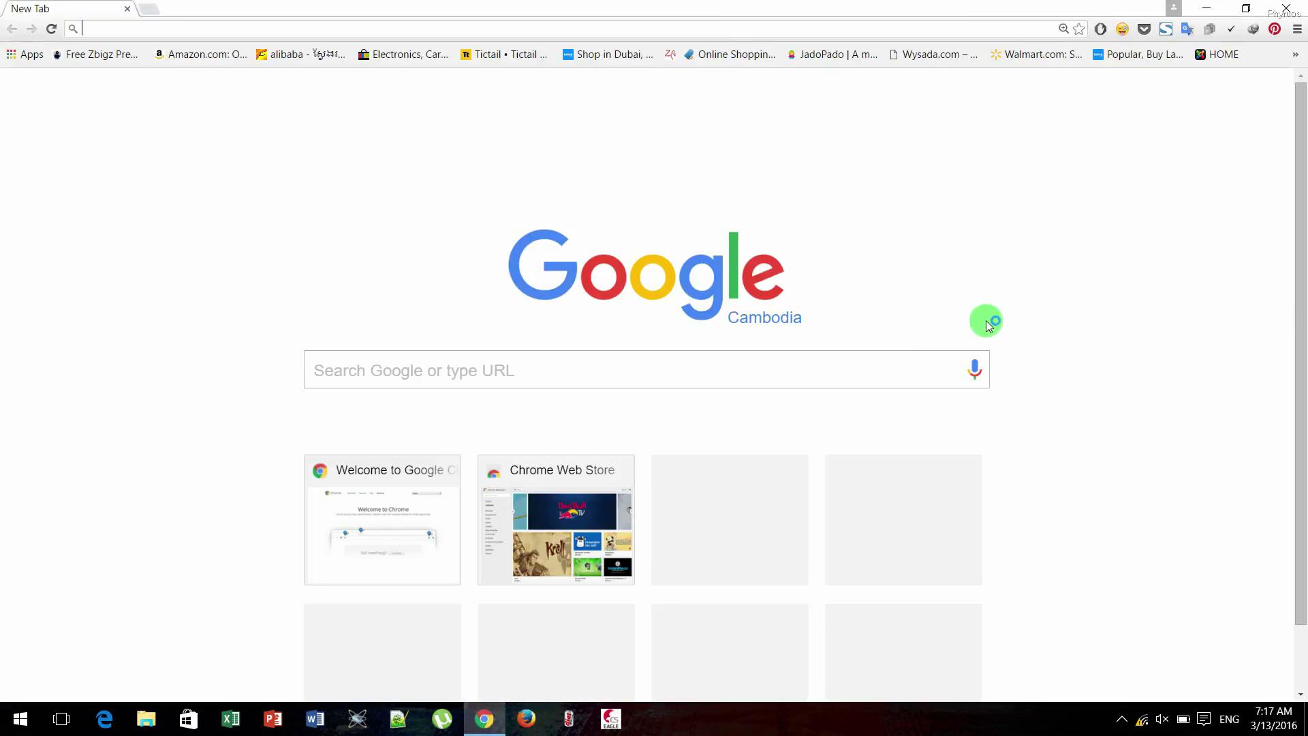
{"action": "left_click", "coordinate": [635, 369]}
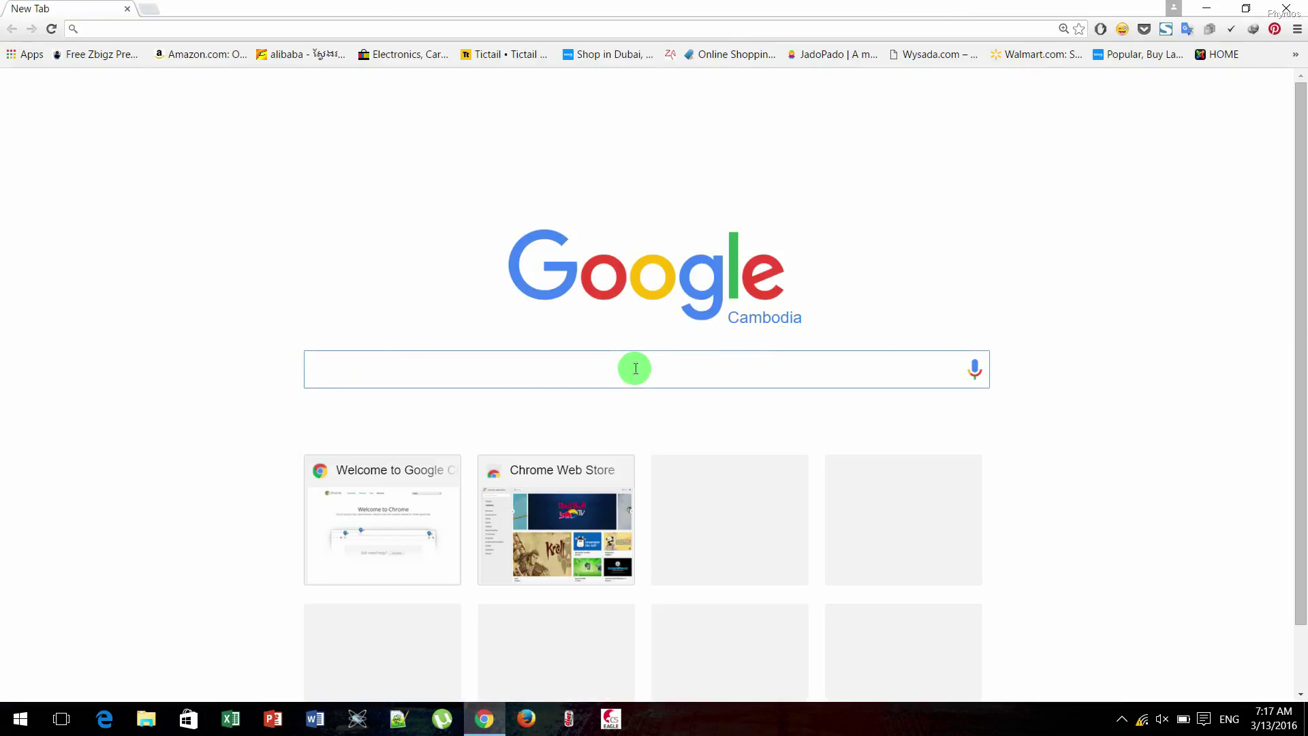
{"action": "left_click", "coordinate": [1142, 719]}
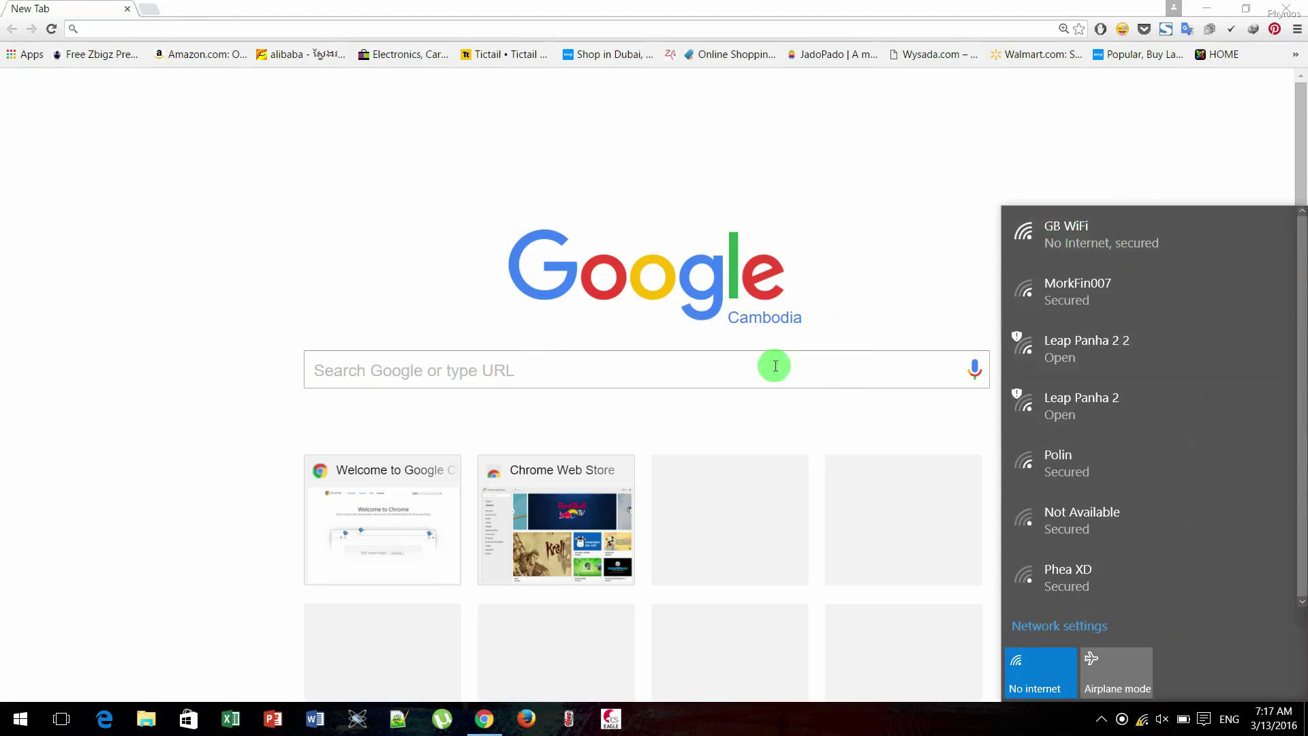
{"action": "left_click", "coordinate": [722, 368]}
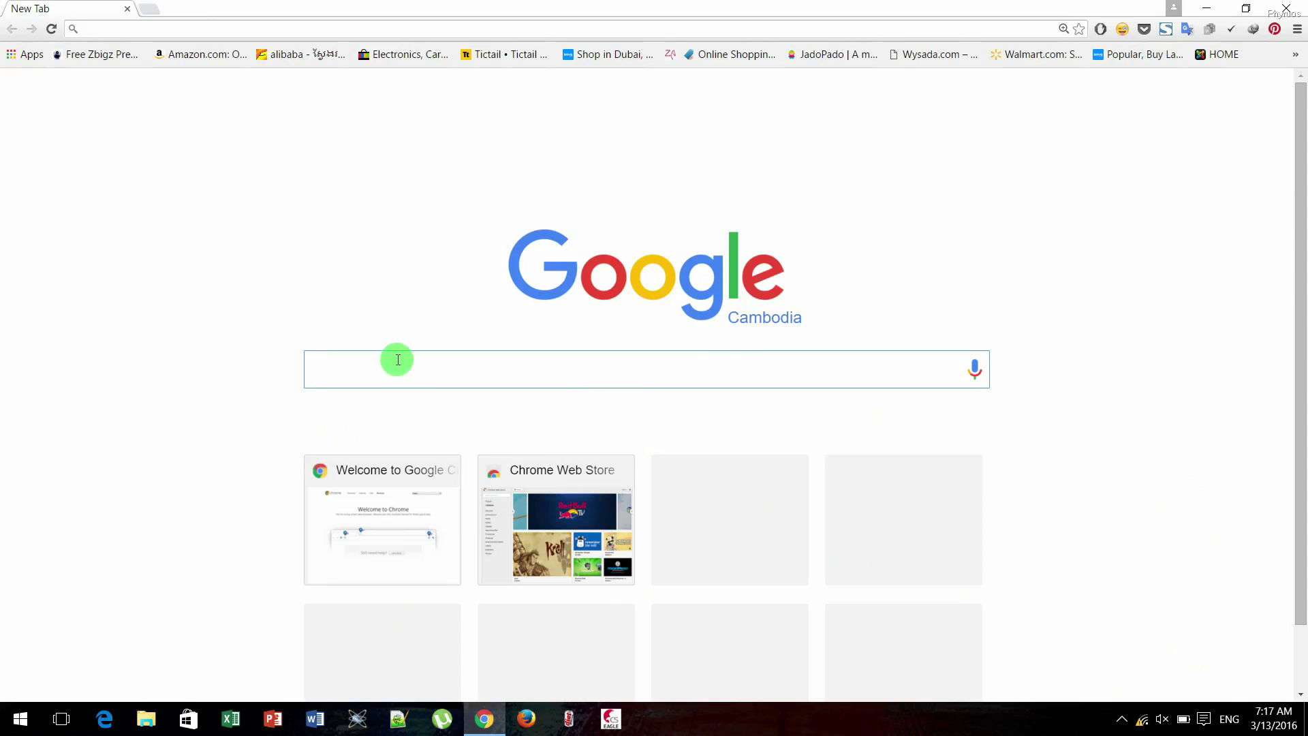
{"action": "type", "text": "g"}
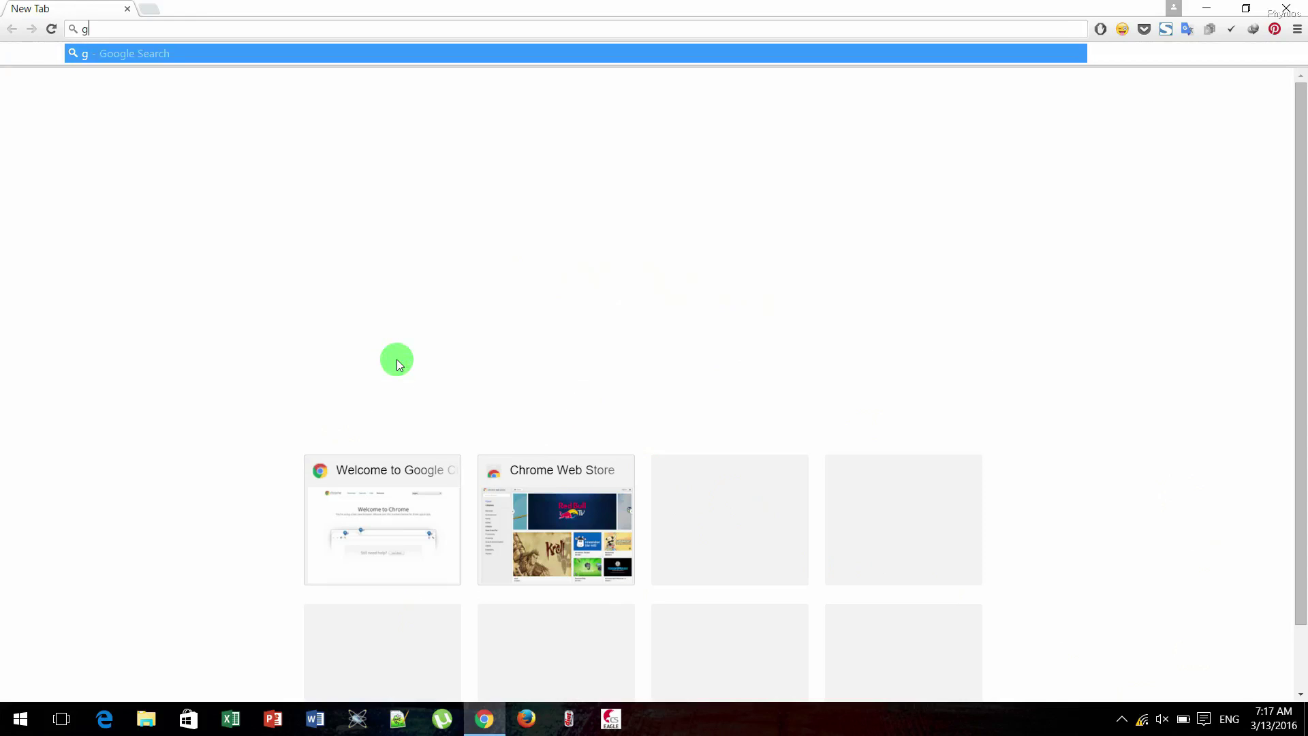
{"action": "type", "text": "oogle"}
{"action": "key", "text": "Return"}
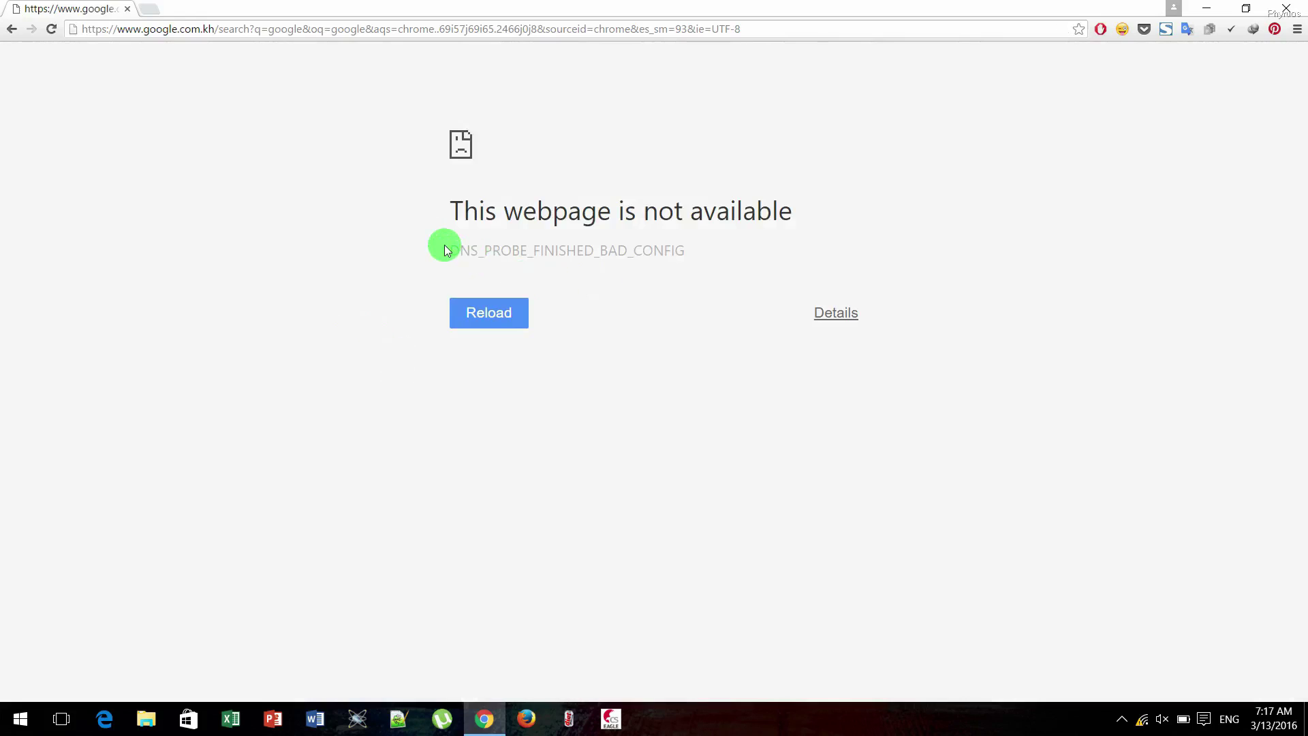
- Expand the error's Details and read through the DNS, administrator and firewall suggestions
{"action": "left_click_drag", "start_coordinate": [446, 246], "coordinate": [711, 267]}
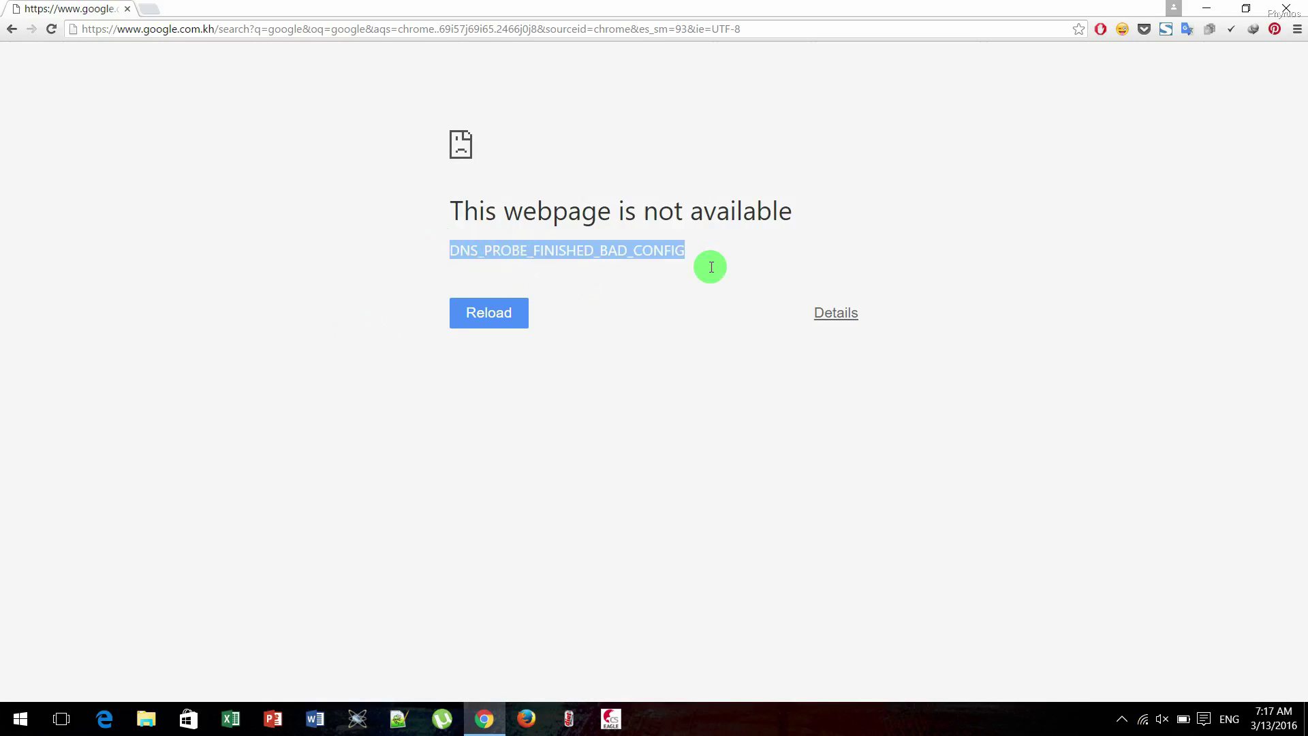
{"action": "left_click", "coordinate": [853, 315]}
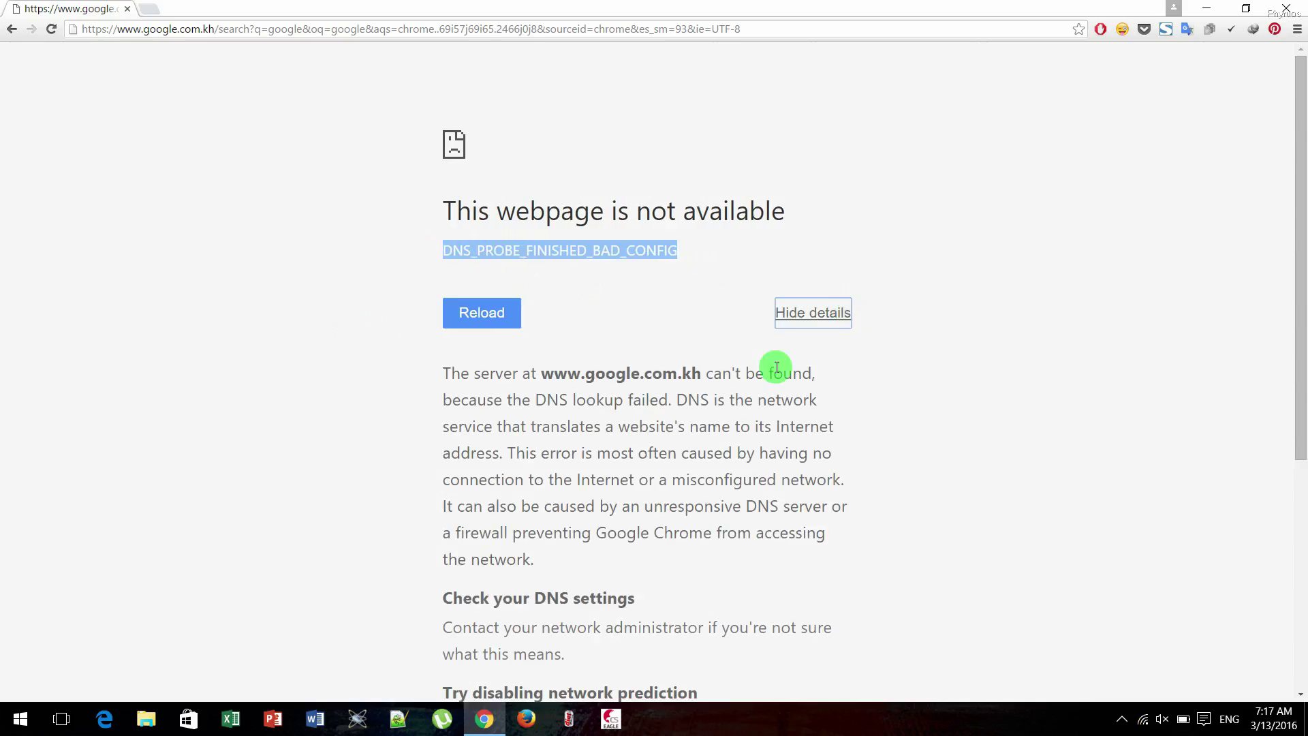
{"action": "scroll", "coordinate": [773, 370], "scroll_direction": "down", "scroll_amount": 4}
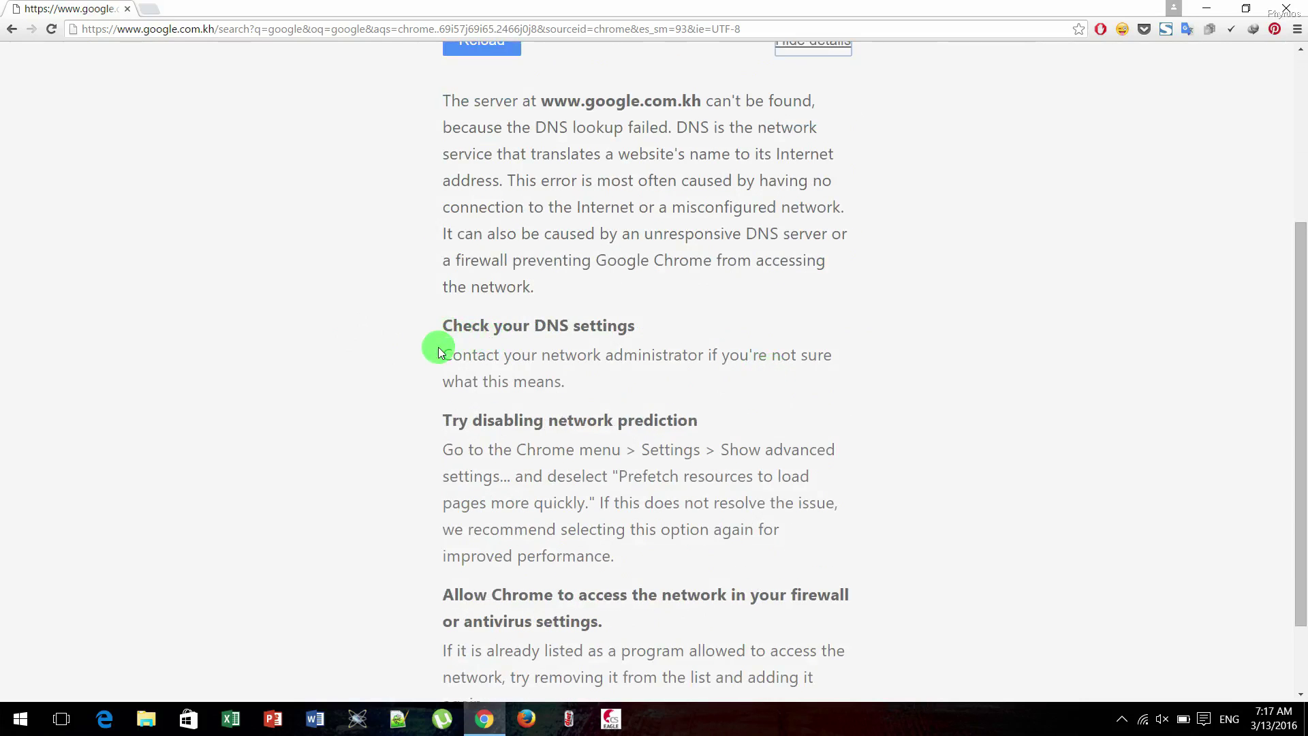
{"action": "left_click_drag", "start_coordinate": [439, 354], "coordinate": [578, 368]}
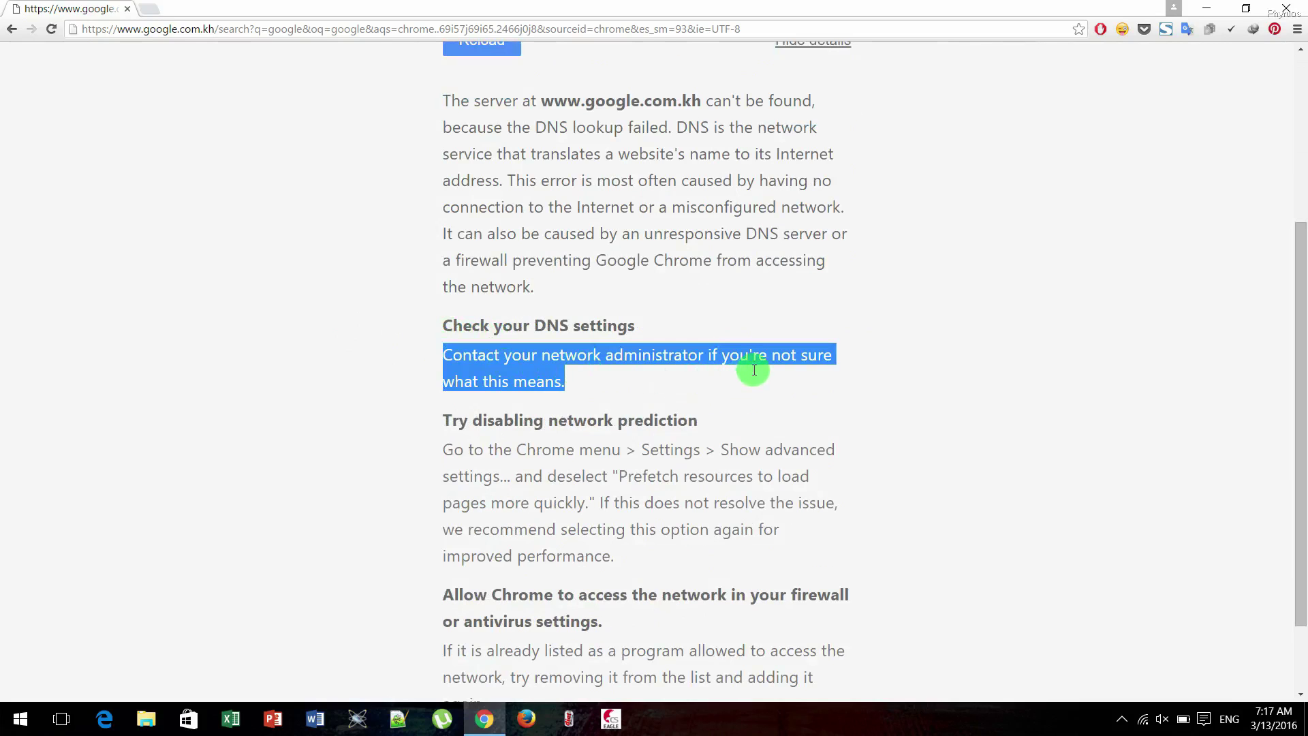
{"action": "mouse_move", "coordinate": [585, 368]}
{"action": "left_mouse_down"}
{"action": "mouse_move", "coordinate": [811, 361]}
{"action": "mouse_move", "coordinate": [616, 391]}
{"action": "left_mouse_up"}
{"action": "scroll", "coordinate": [617, 394], "scroll_direction": "down", "scroll_amount": 2}
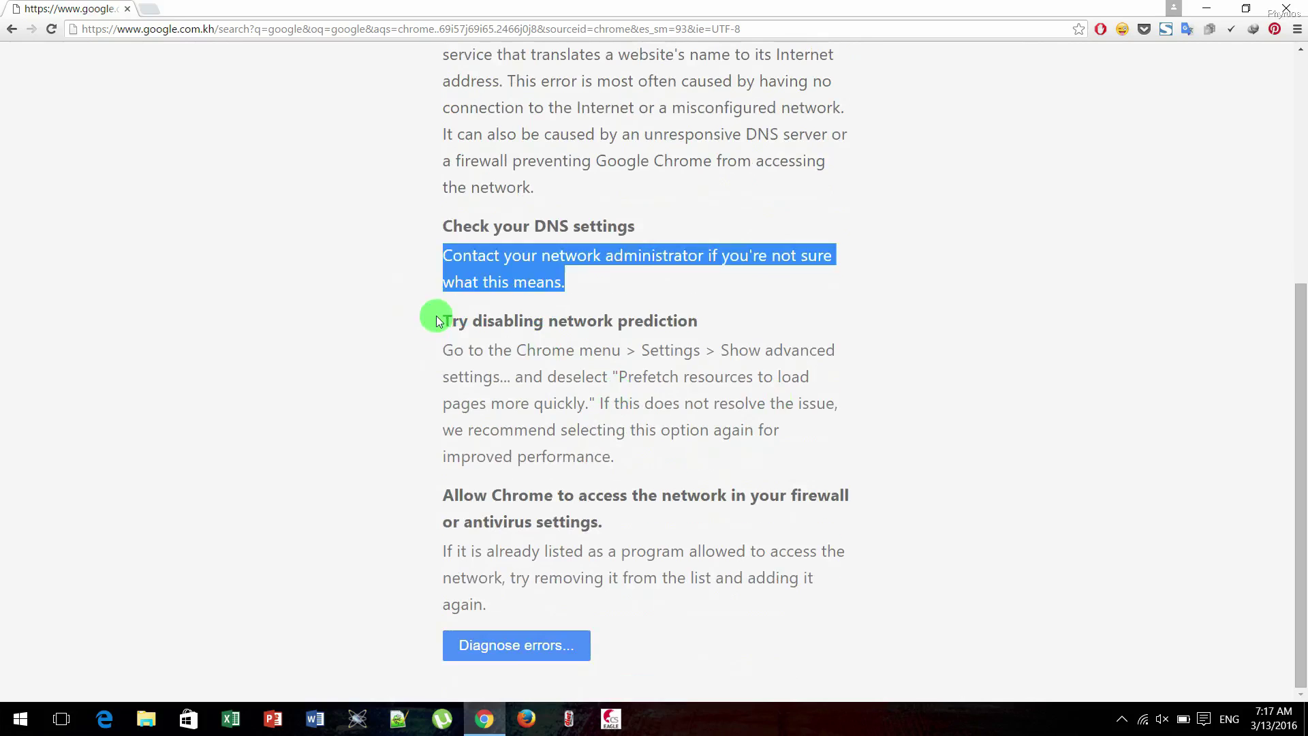
{"action": "mouse_move", "coordinate": [438, 321]}
{"action": "left_mouse_down"}
{"action": "mouse_move", "coordinate": [723, 374]}
{"action": "mouse_move", "coordinate": [826, 624]}
{"action": "mouse_move", "coordinate": [512, 673]}
{"action": "left_mouse_up"}
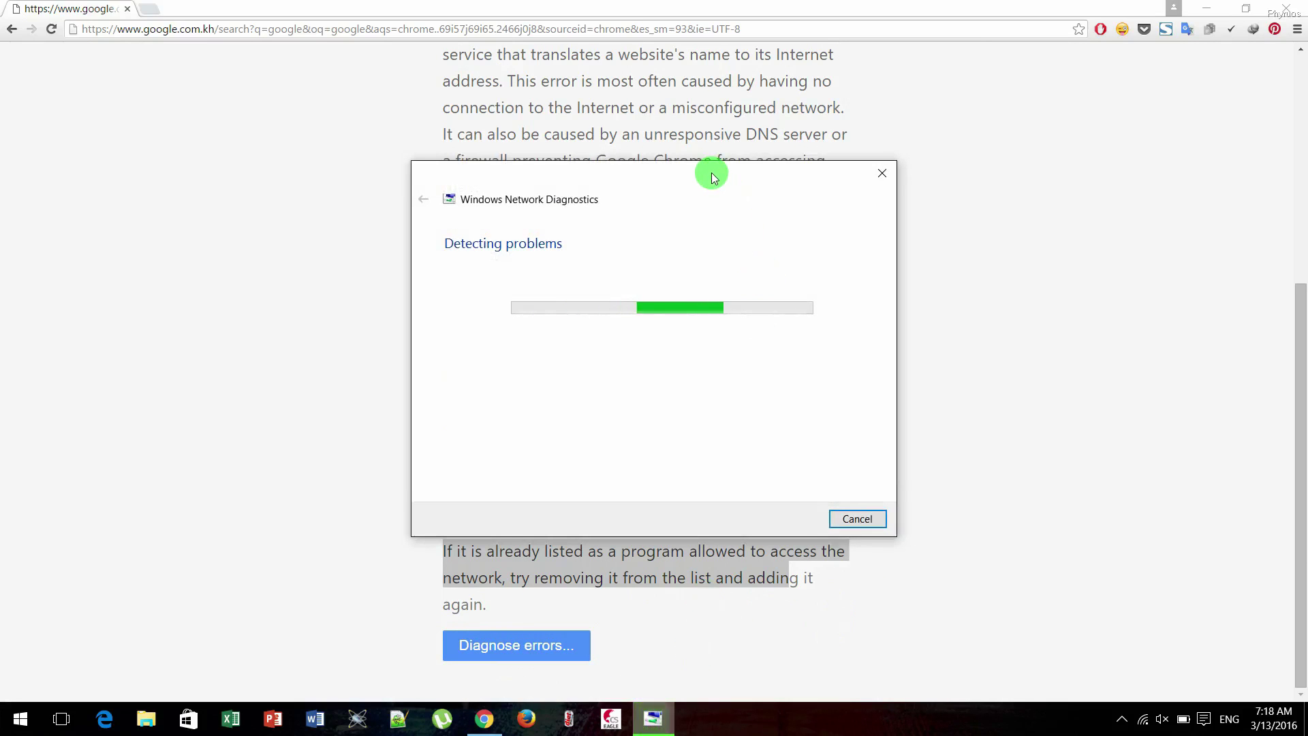
- Move the Network Diagnostics window up while it detects the missing protocols
{"action": "left_click_drag", "start_coordinate": [714, 168], "coordinate": [703, 142]}
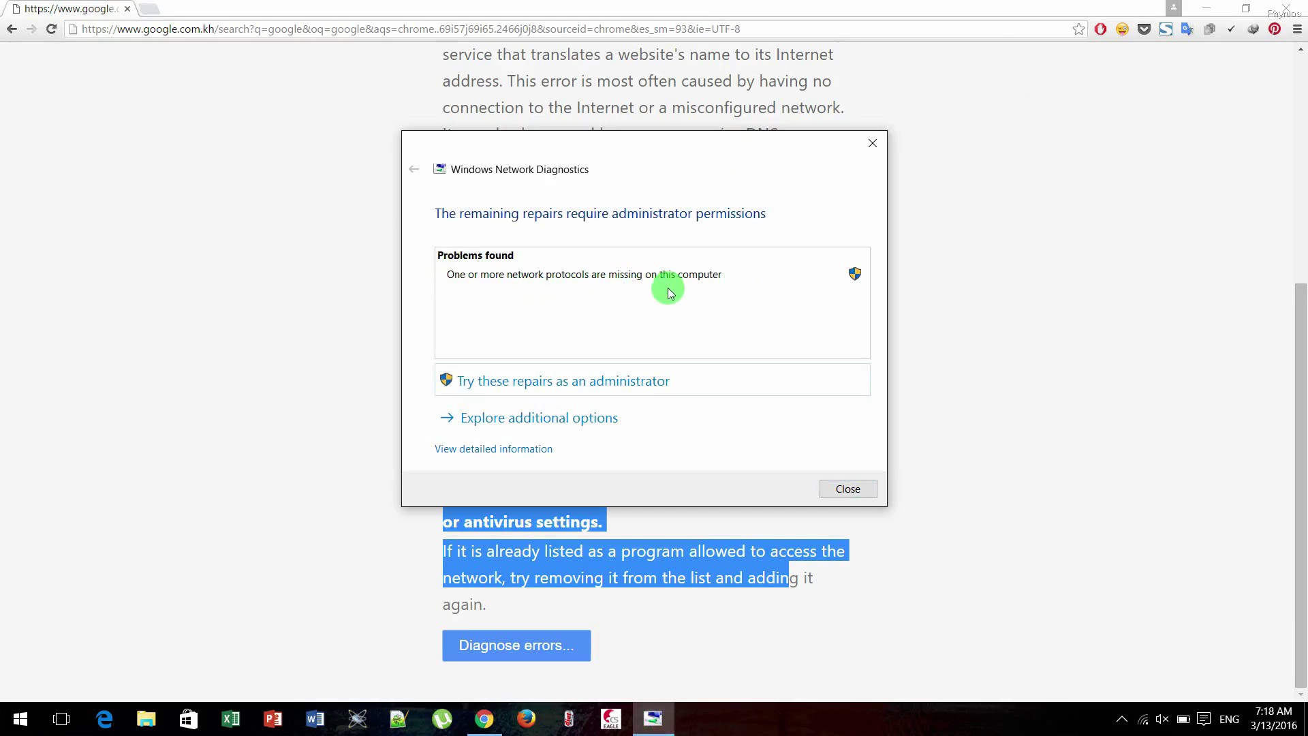
- Run the repairs as administrator, then close the troubleshooter once they fail
{"action": "left_click", "coordinate": [530, 388]}
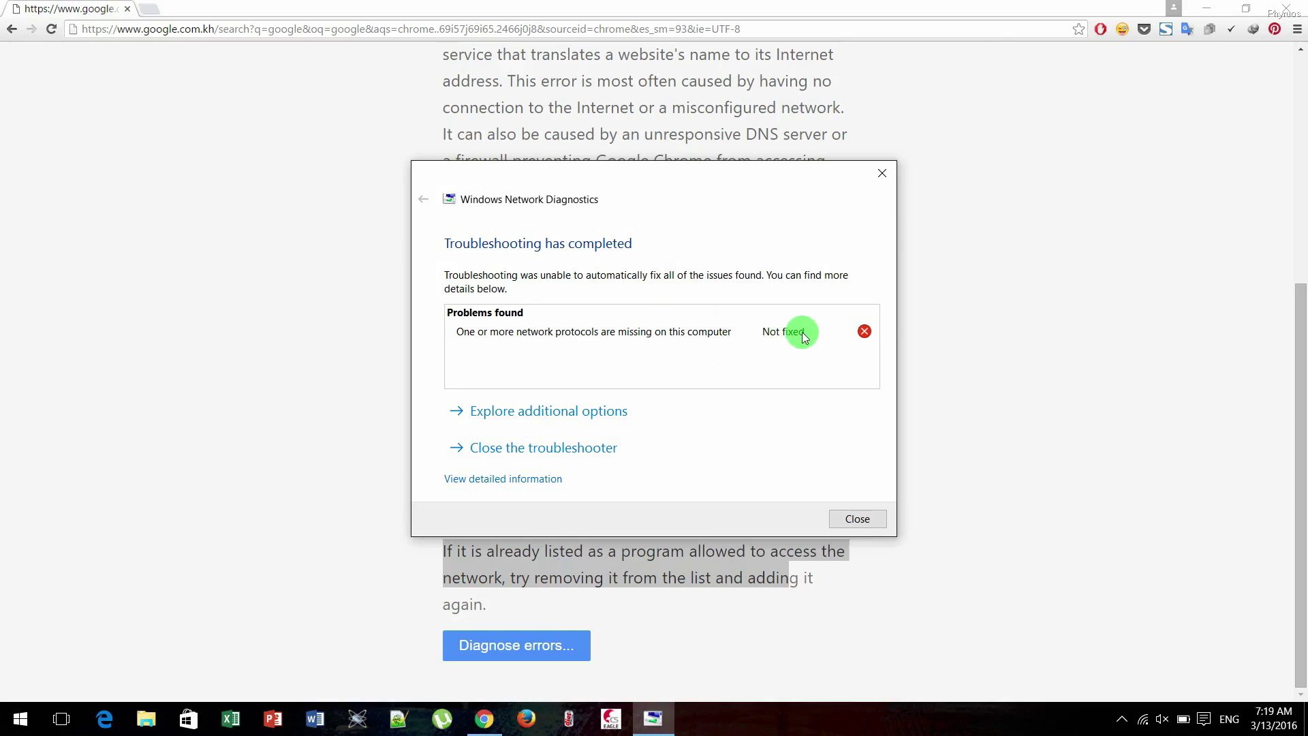
{"action": "left_click", "coordinate": [869, 519]}
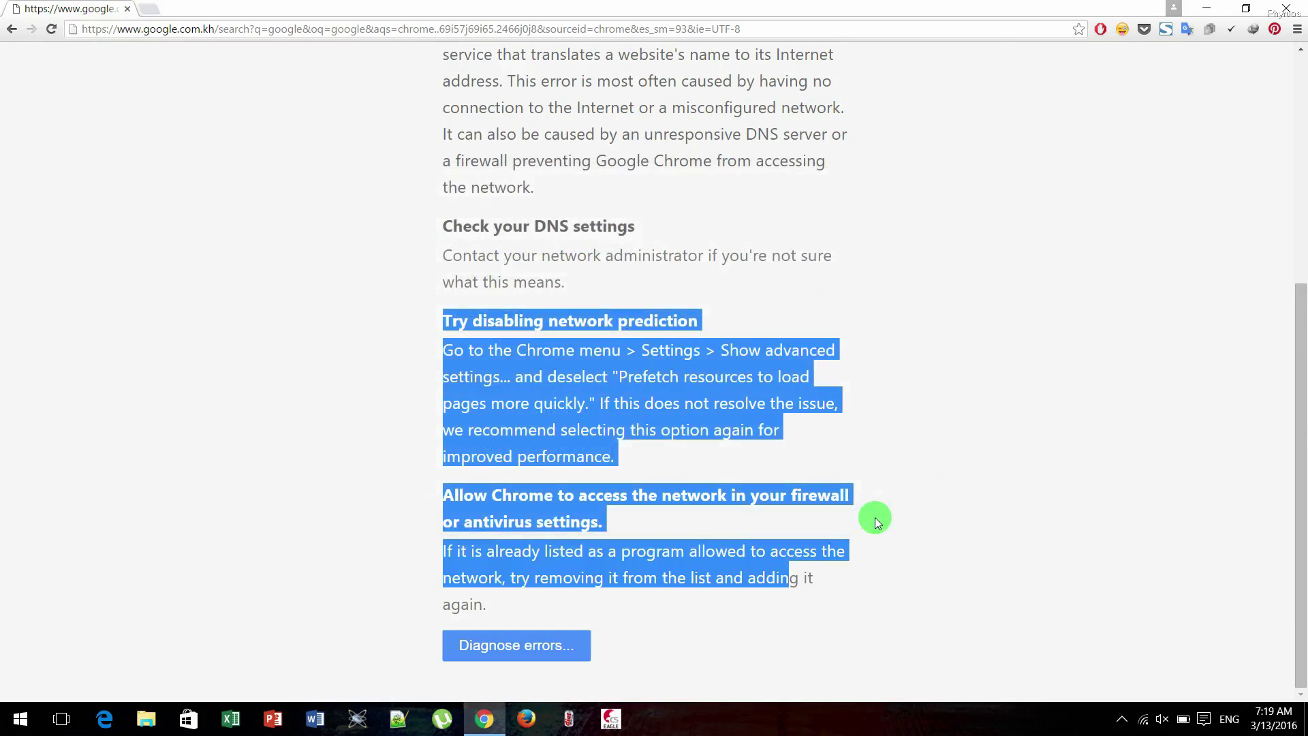
- Close Chrome and refresh the desktop
{"action": "left_click", "coordinate": [1276, 8]}
{"action": "right_click", "coordinate": [830, 167]}
{"action": "left_click", "coordinate": [850, 213]}
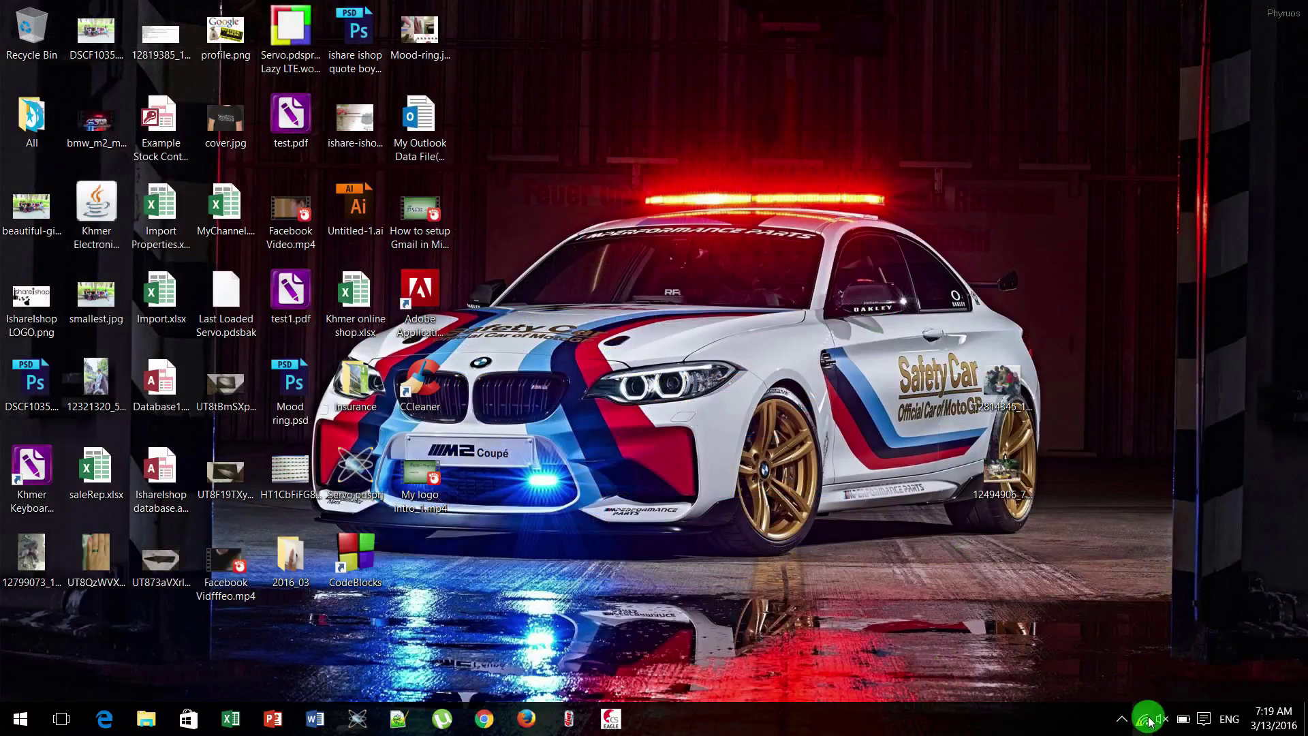
- Bring up the GB WiFi Status window from the tray's Network and Sharing Center
{"action": "right_click", "coordinate": [1145, 723]}
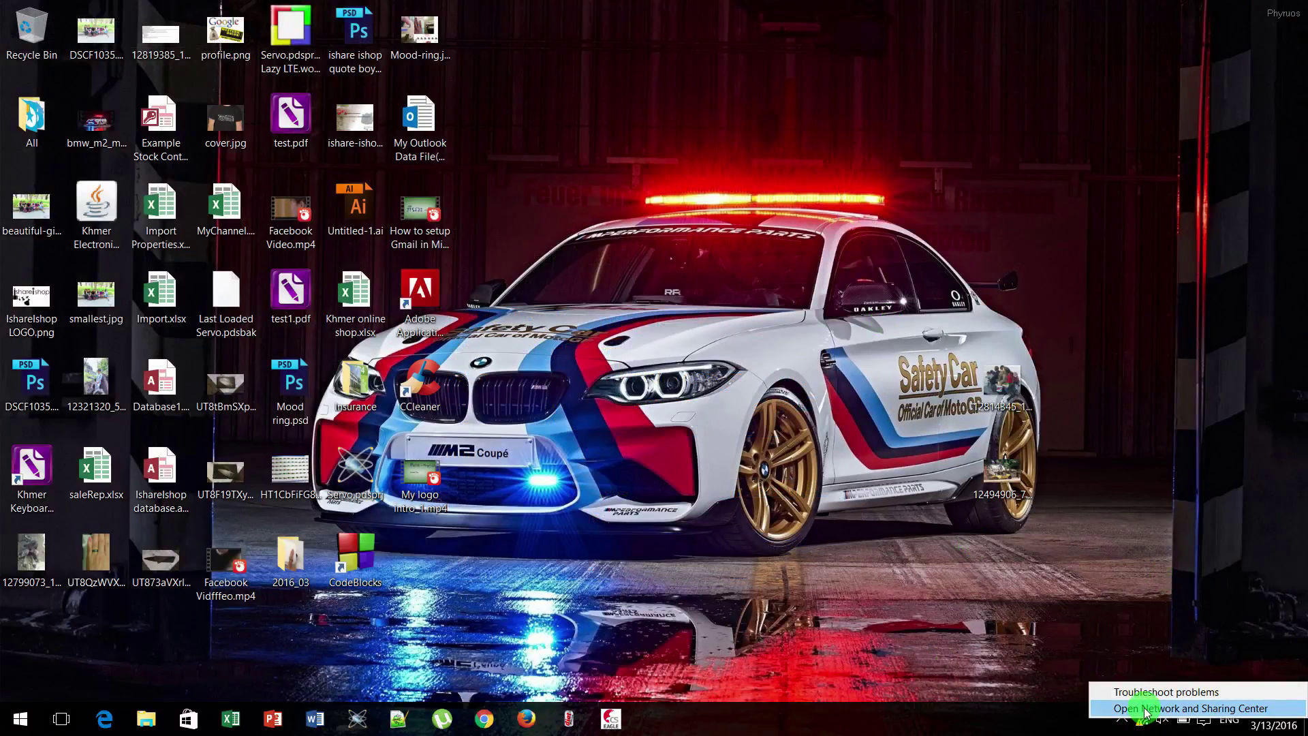
{"action": "left_click", "coordinate": [1145, 709]}
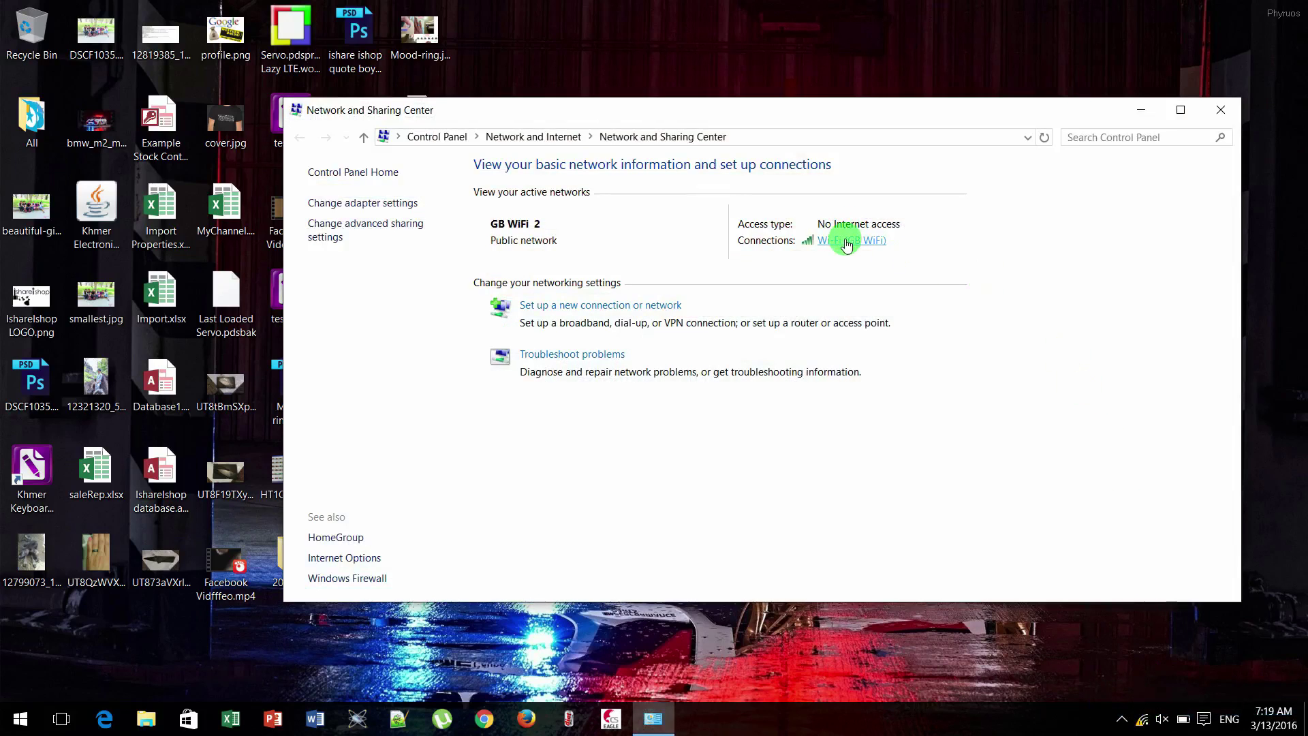
{"action": "left_click", "coordinate": [845, 242]}
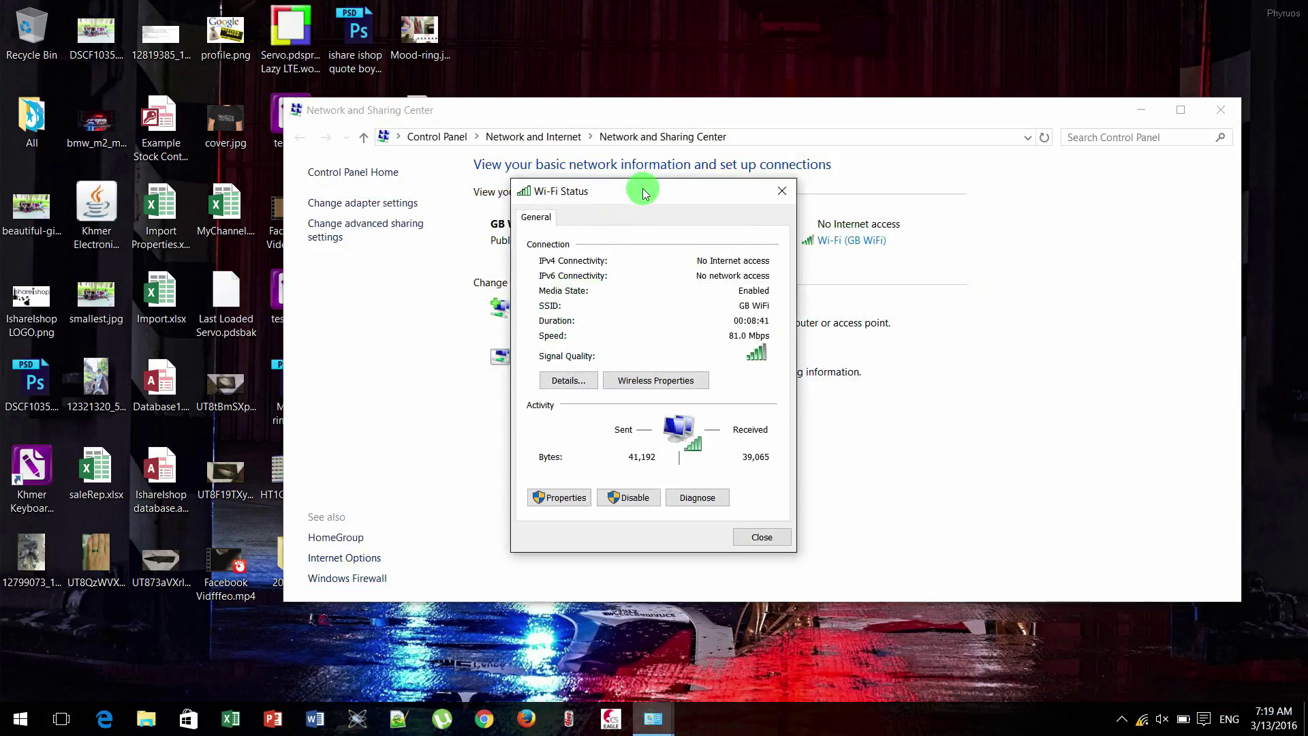
{"action": "left_click_drag", "start_coordinate": [642, 191], "coordinate": [641, 155]}
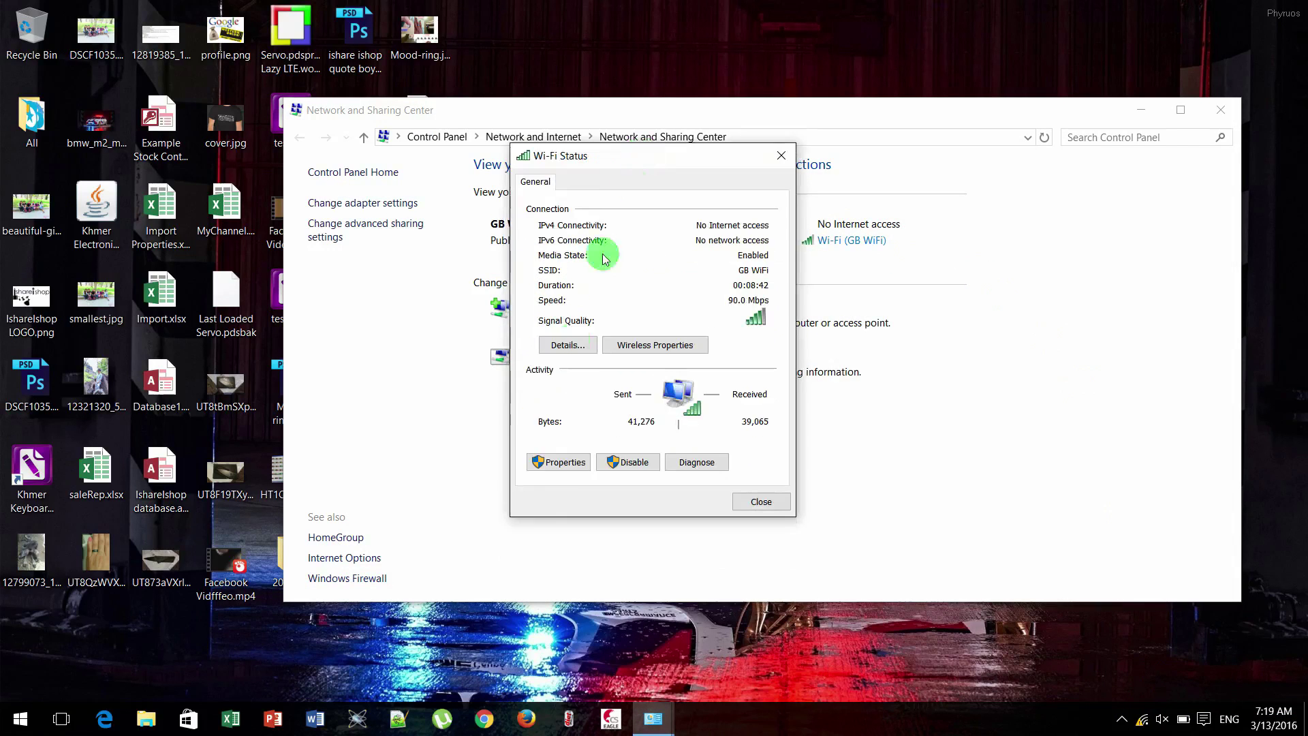
- Open the Wi-Fi adapter's Internet Protocol Version 4 (TCP/IPv4) properties
{"action": "left_click", "coordinate": [541, 463]}
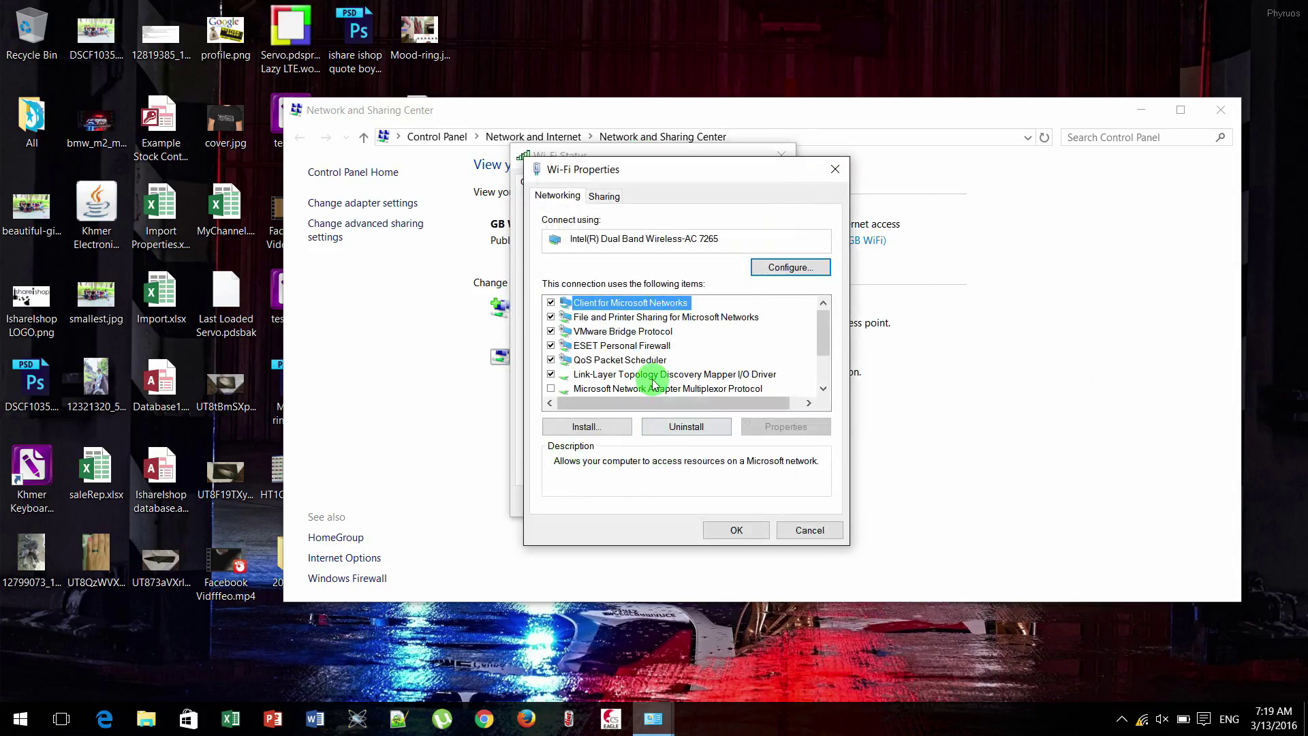
{"action": "scroll", "coordinate": [653, 384], "scroll_direction": "down", "scroll_amount": 1}
{"action": "scroll", "coordinate": [648, 378], "scroll_direction": "down", "scroll_amount": 1}
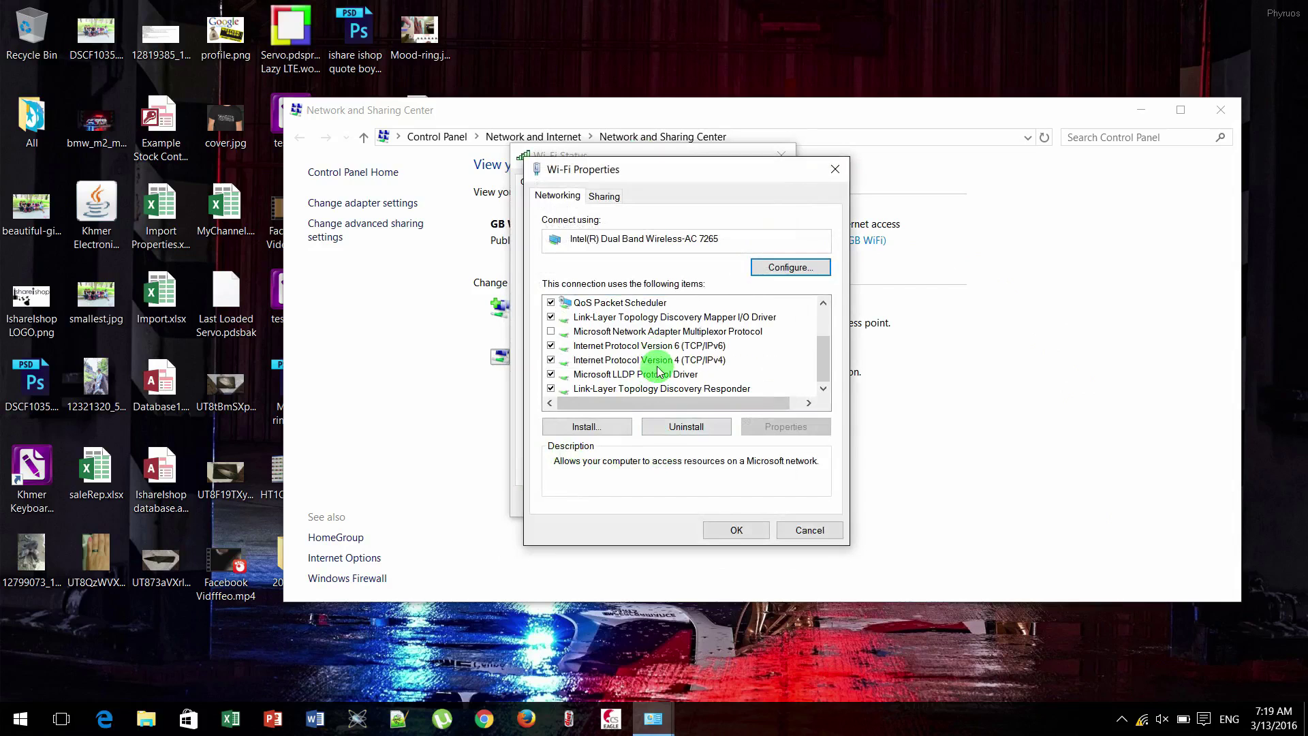
{"action": "left_click", "coordinate": [581, 361]}
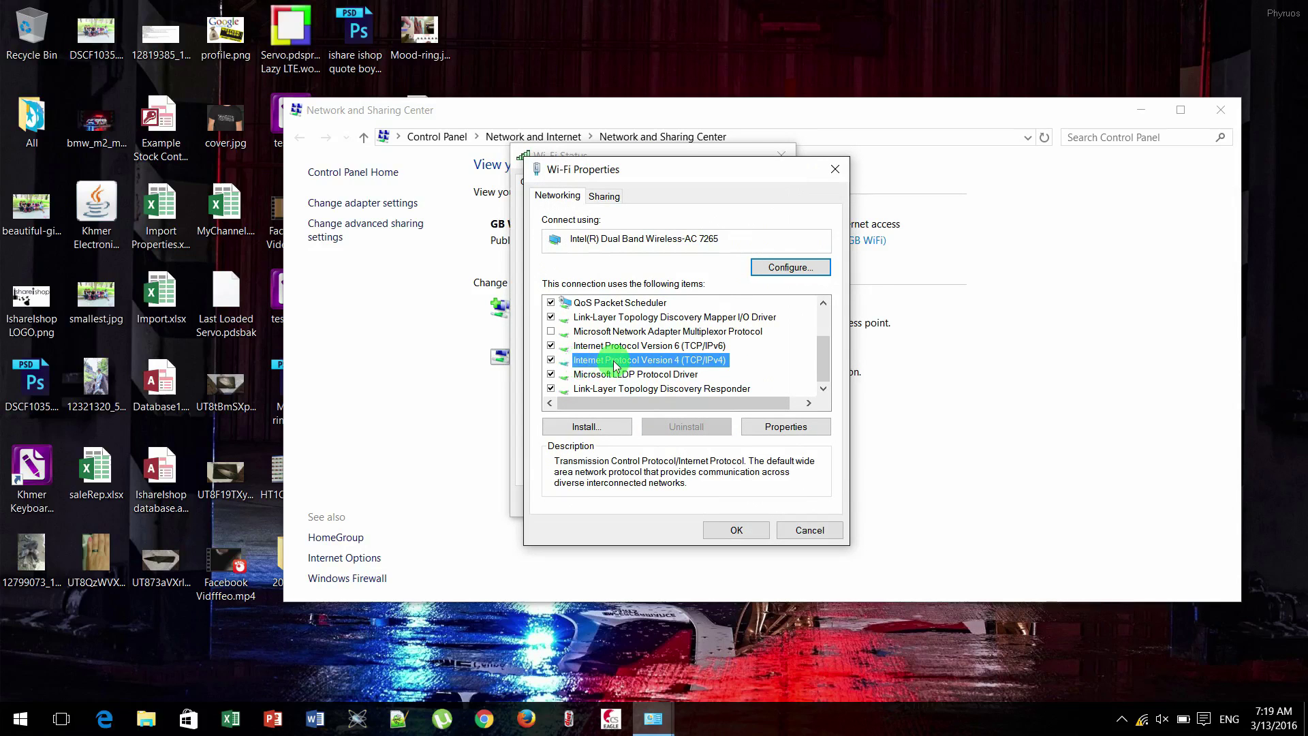
{"action": "left_click", "coordinate": [785, 427]}
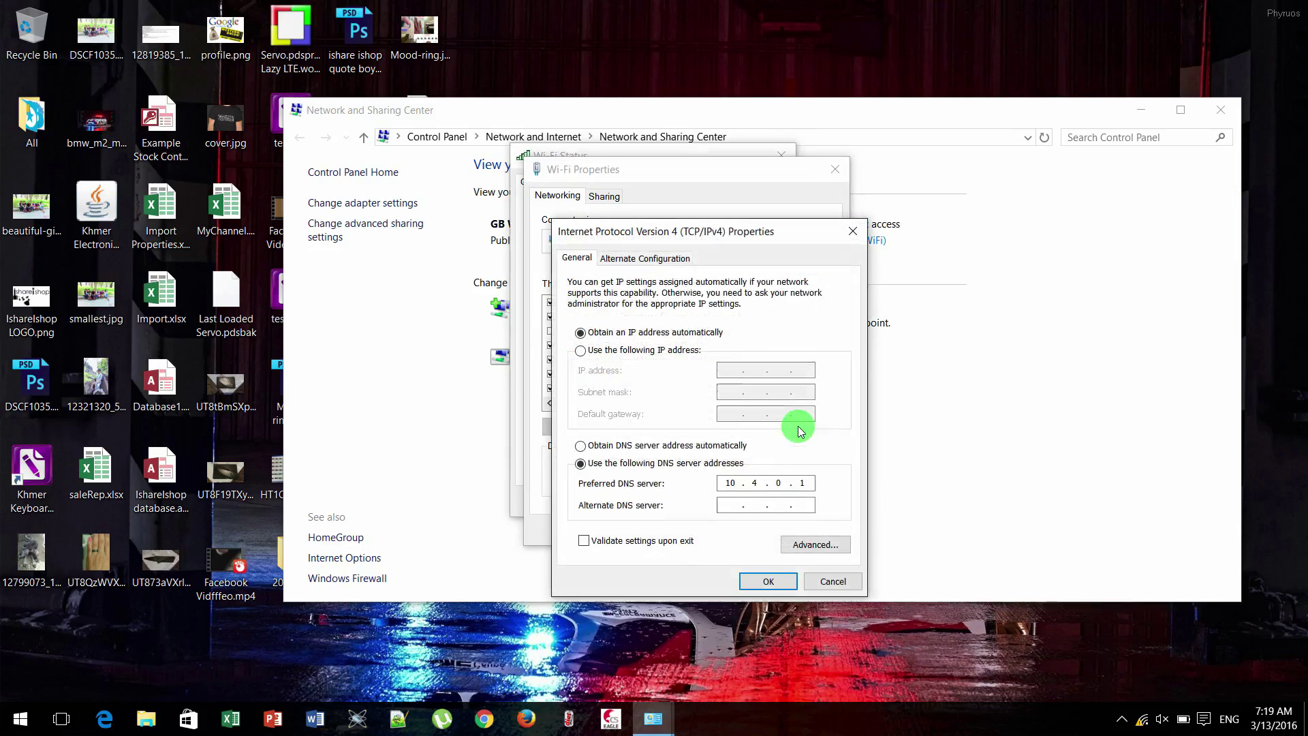
{"action": "left_click", "coordinate": [852, 231]}
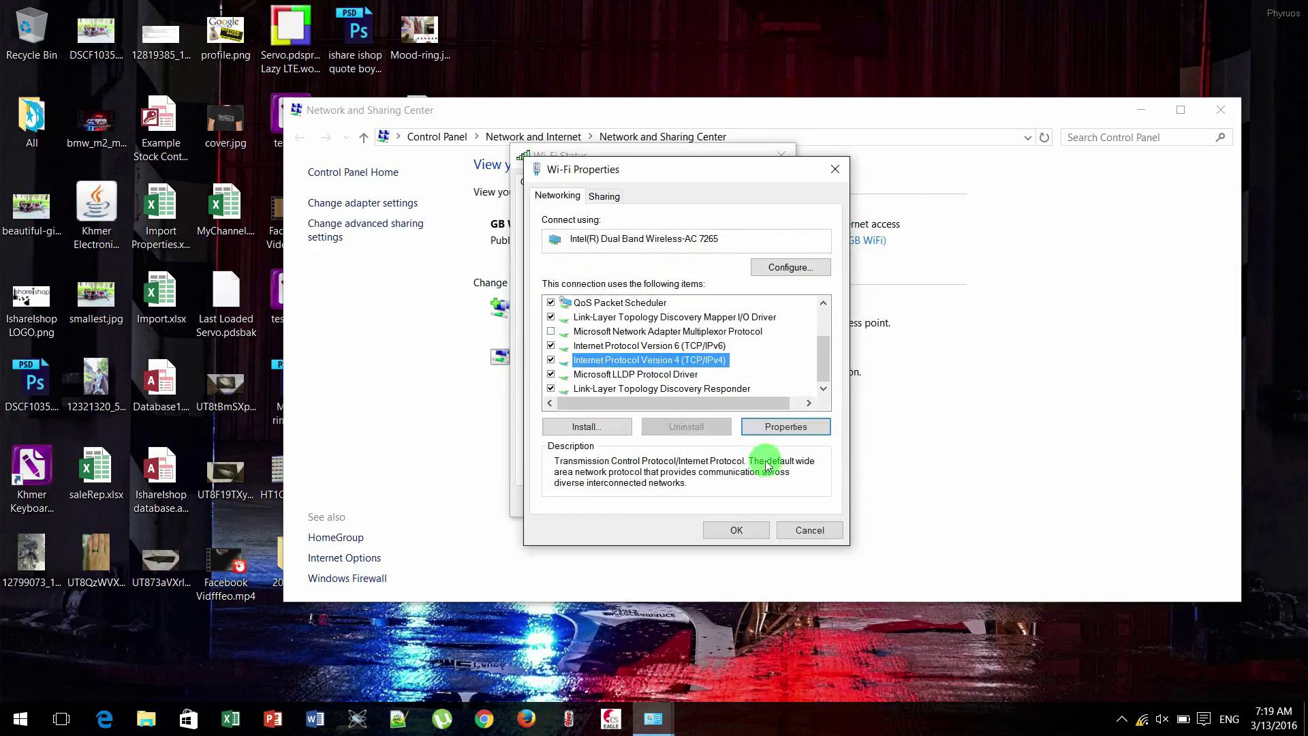
{"action": "left_click", "coordinate": [783, 428]}
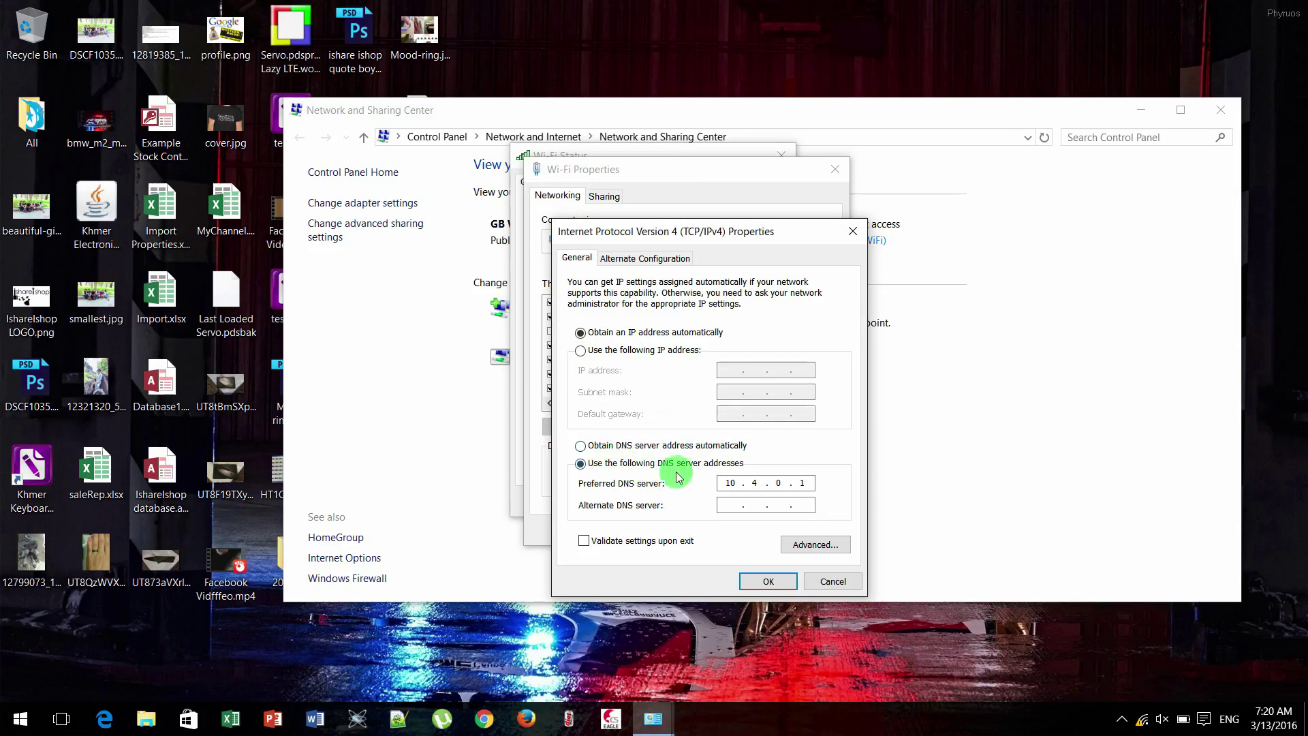
- Replace the fixed 10.4.0.1 DNS server with 'Obtain DNS server address automatically' and confirm
{"action": "left_click_drag", "start_coordinate": [728, 482], "coordinate": [808, 483]}
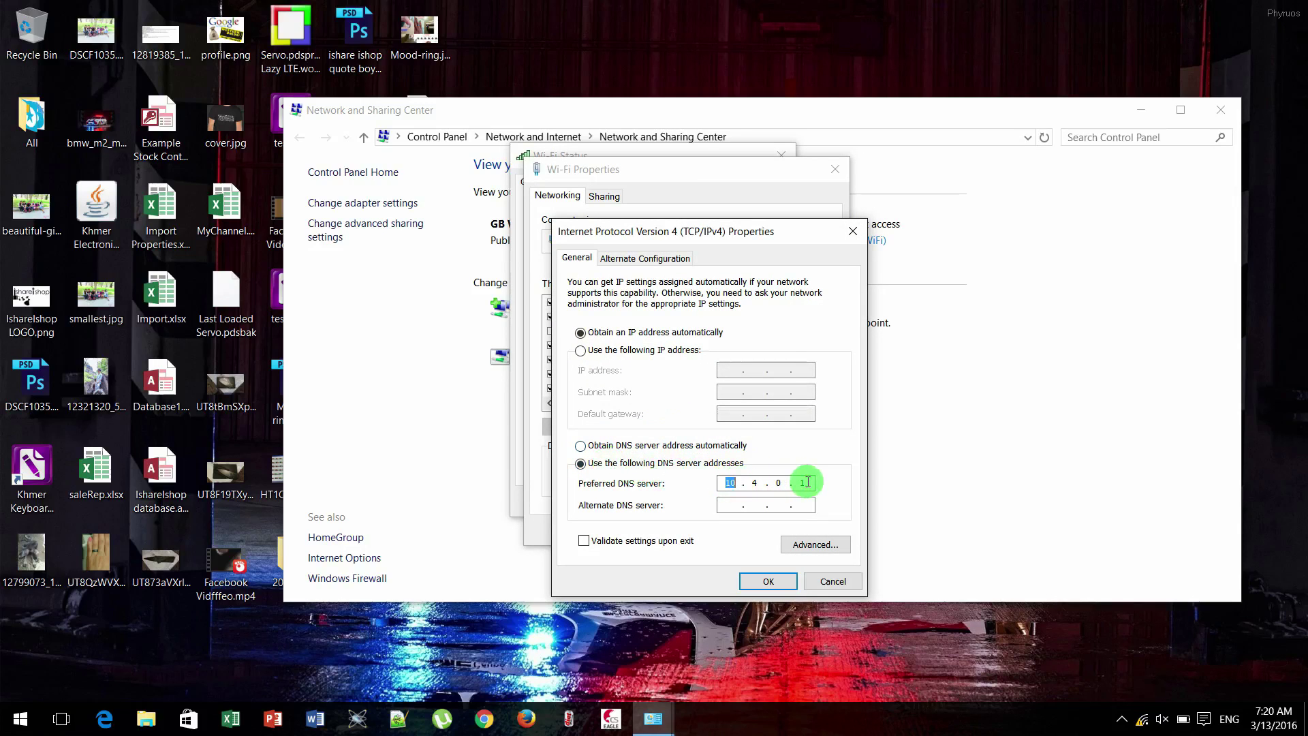
{"action": "left_click", "coordinate": [580, 446]}
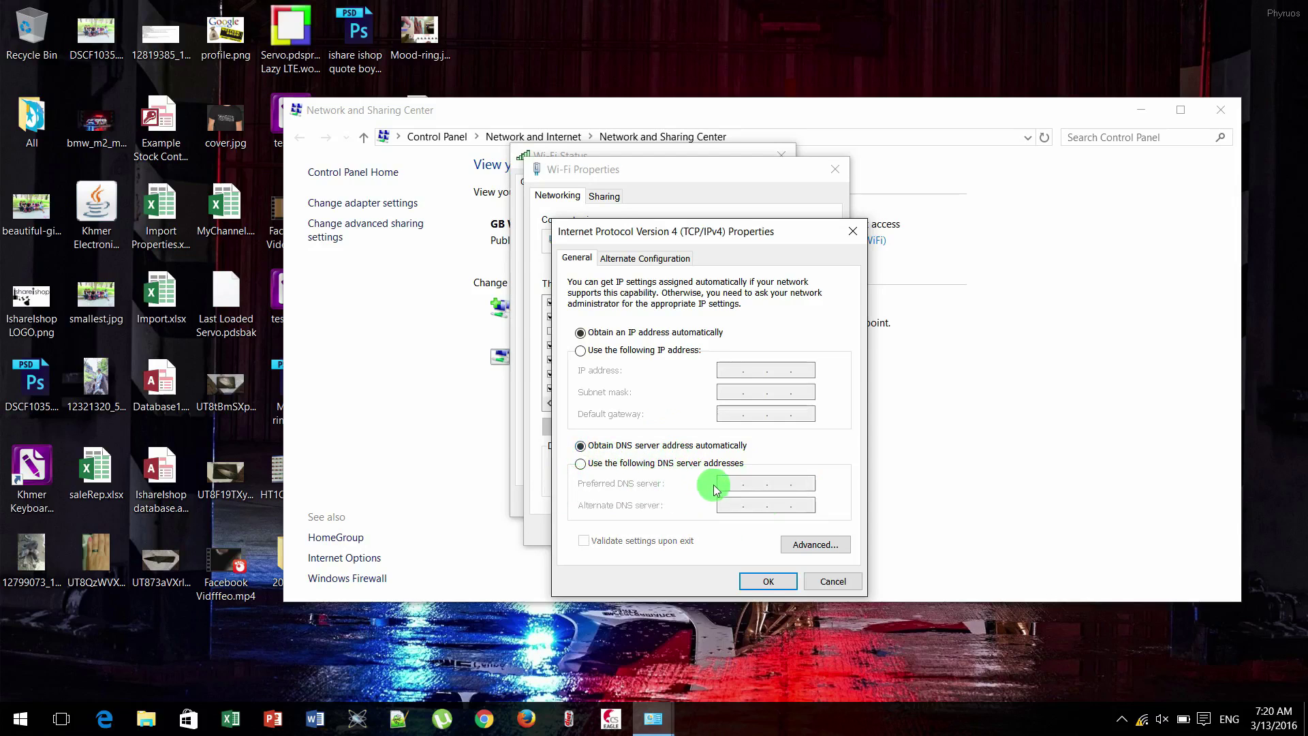
{"action": "left_click", "coordinate": [764, 583]}
- Close Wi-Fi Properties, Wi-Fi Status and Network and Sharing Center, then refresh the desktop
{"action": "left_click", "coordinate": [758, 543]}
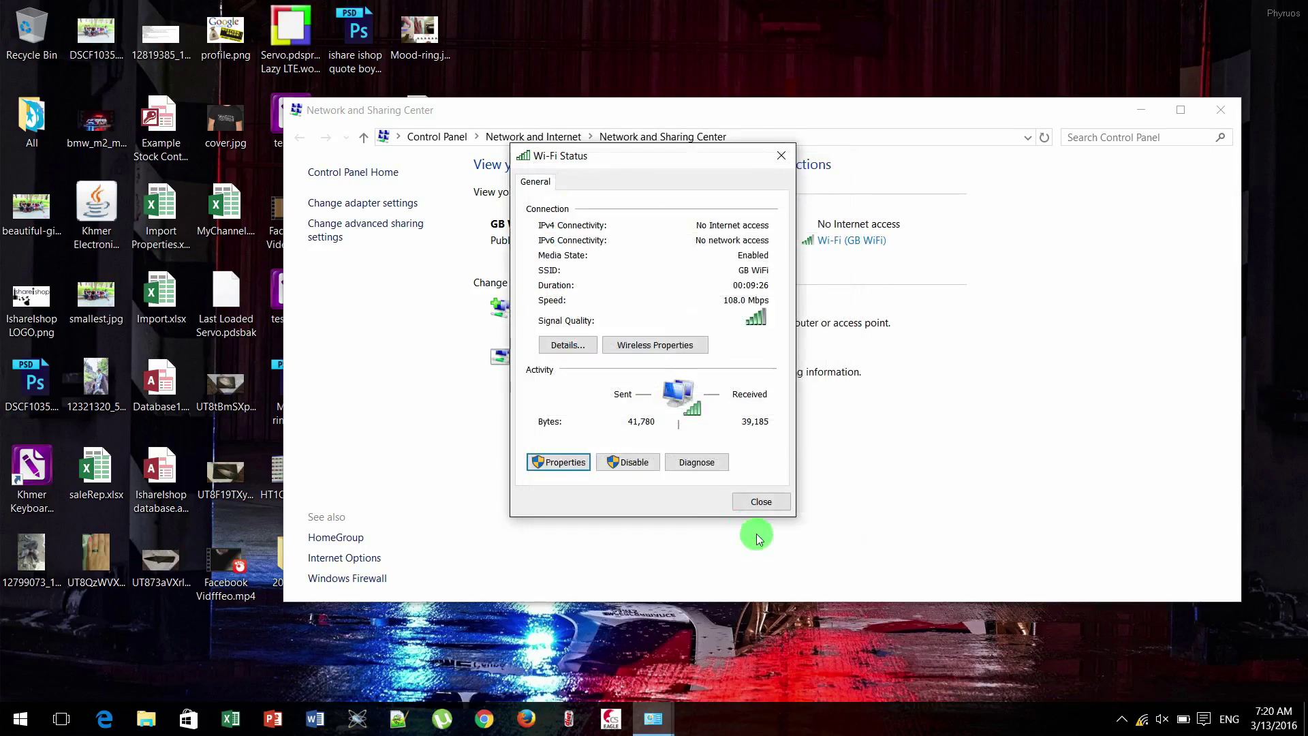
{"action": "left_click", "coordinate": [757, 499]}
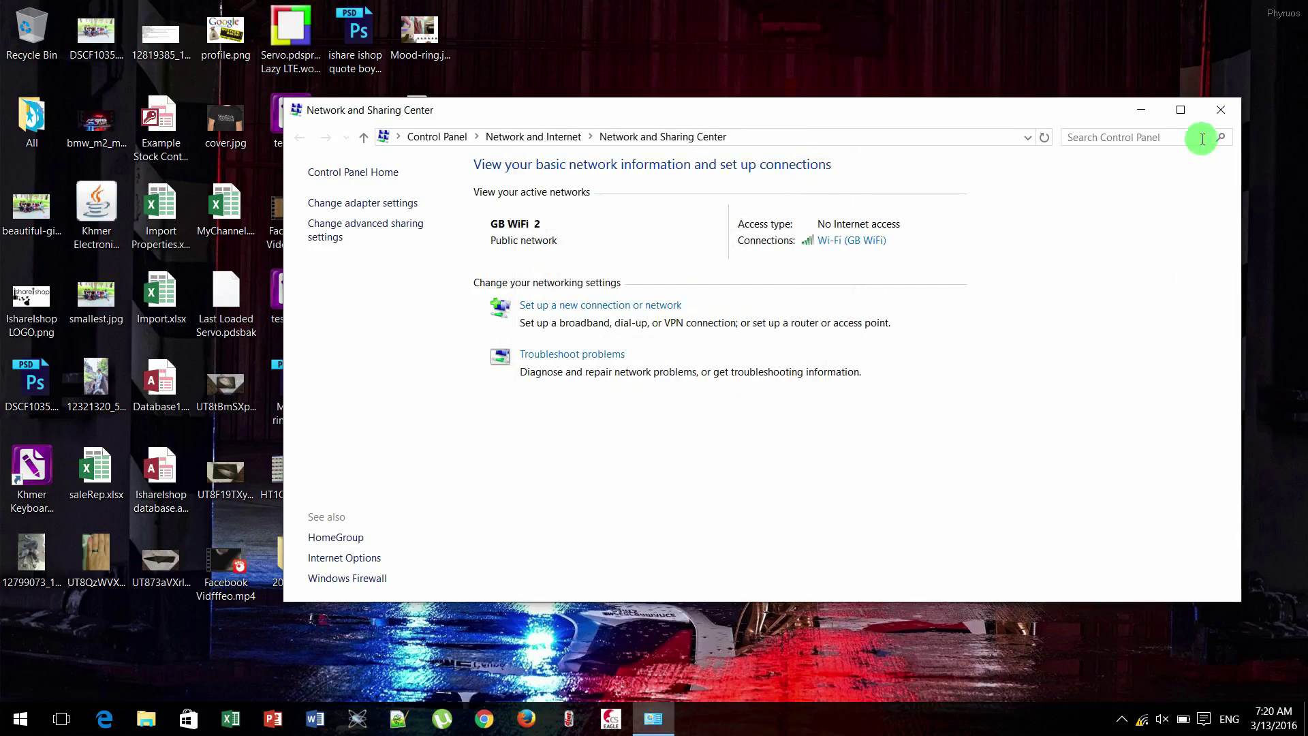
{"action": "left_click", "coordinate": [1218, 120]}
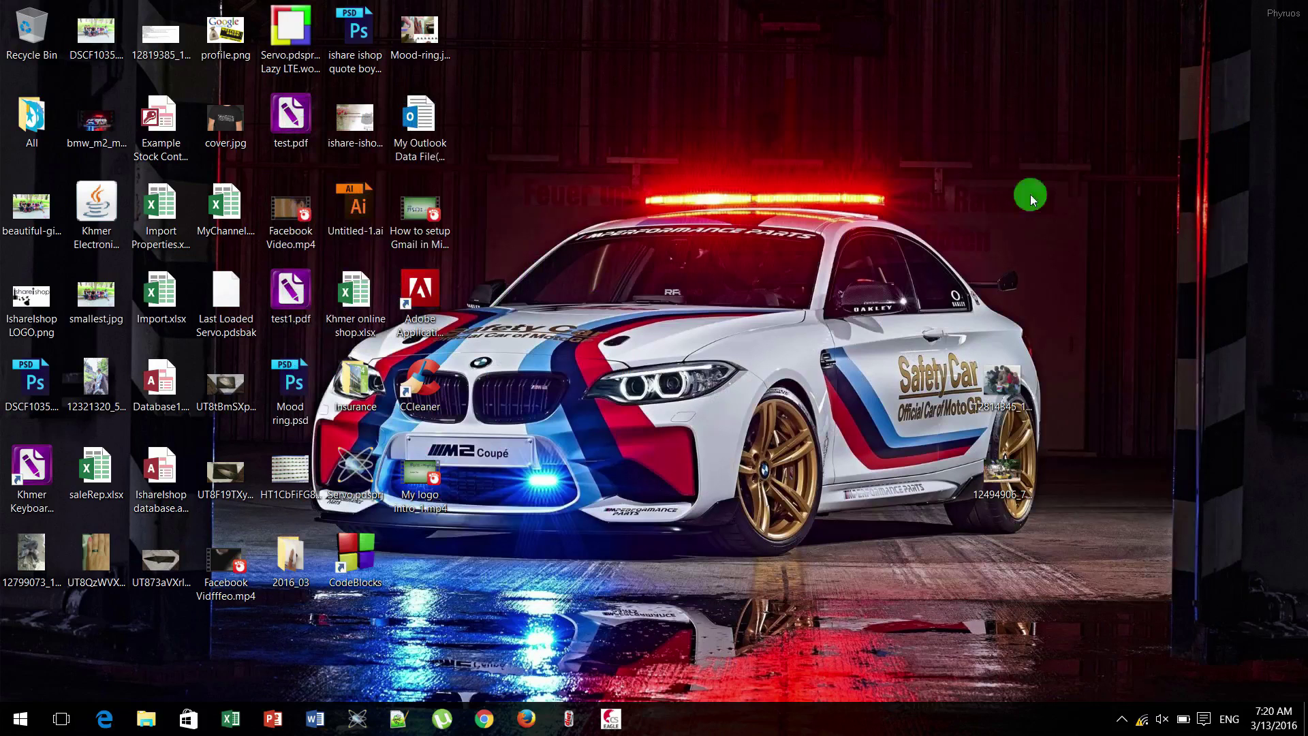
{"action": "right_click", "coordinate": [657, 220]}
{"action": "left_click", "coordinate": [736, 271]}
{"action": "right_click", "coordinate": [724, 184]}
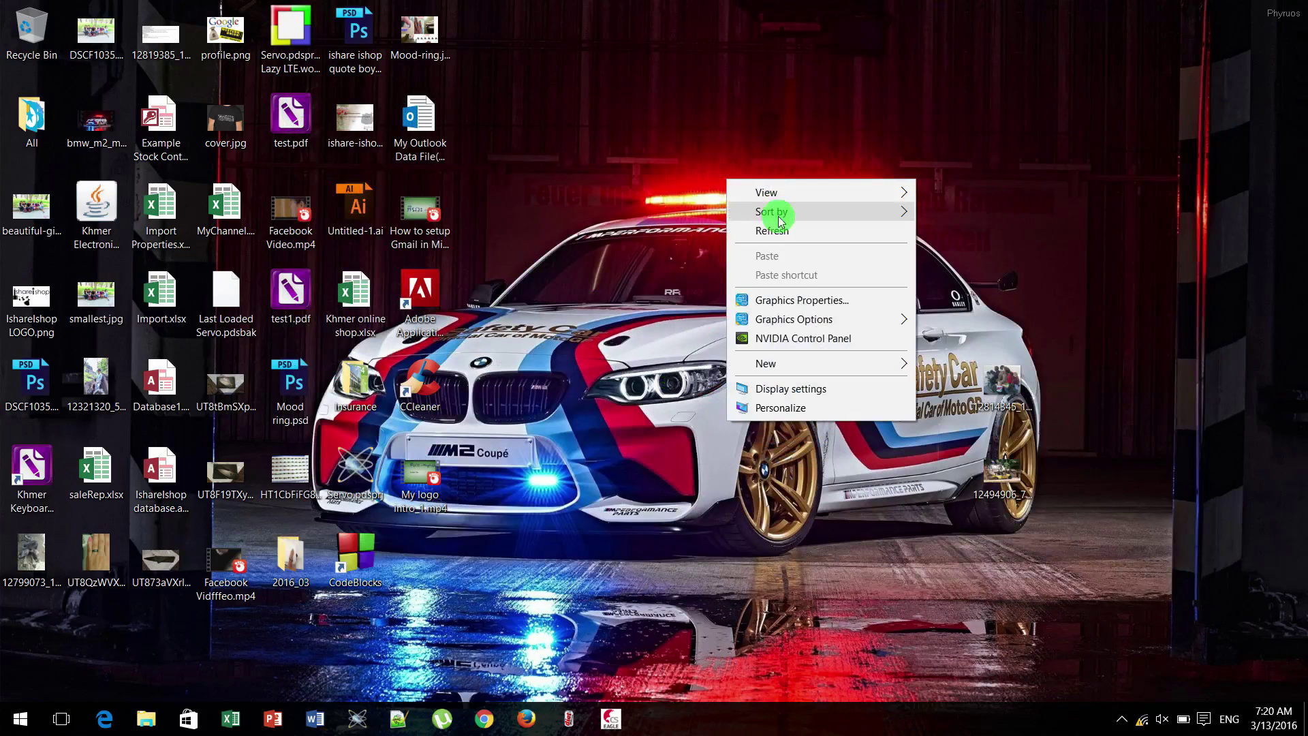
{"action": "left_click", "coordinate": [774, 232]}
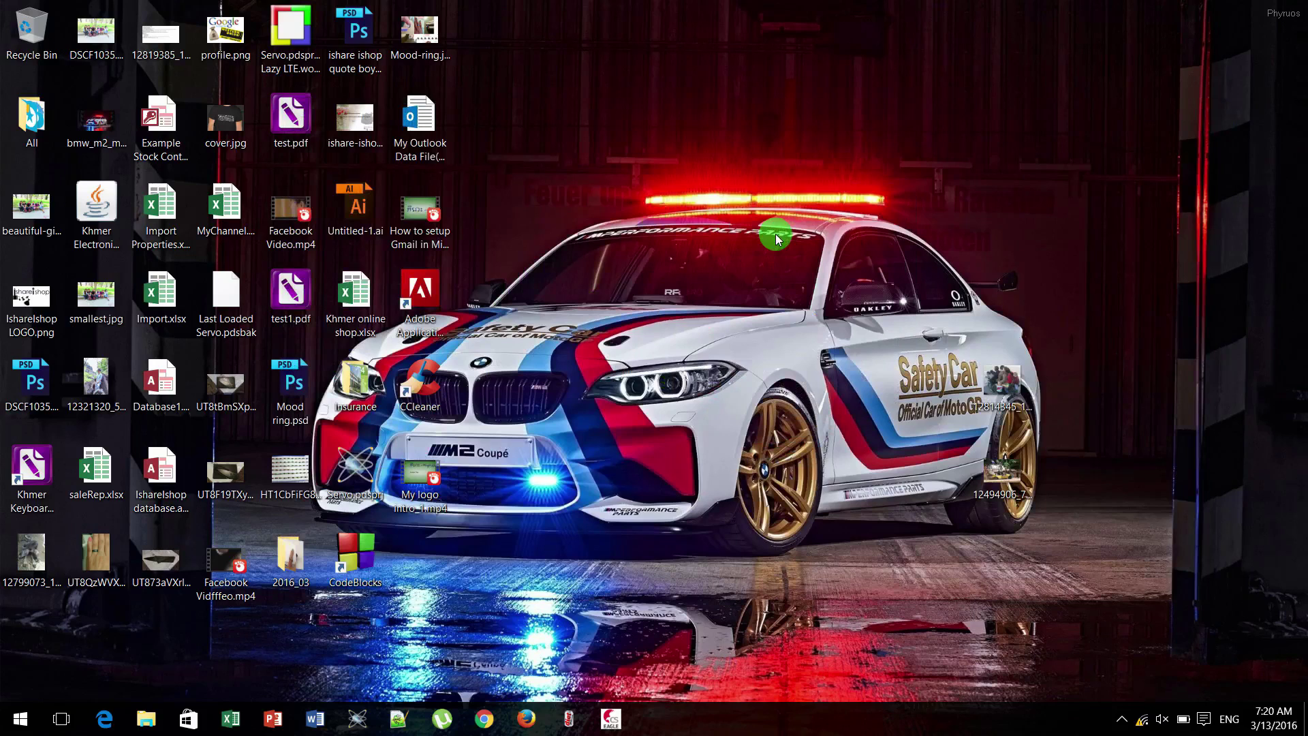
- Disconnect and reconnect GB WiFi from the taskbar network list, then refresh the desktop
{"action": "left_click", "coordinate": [1142, 718]}
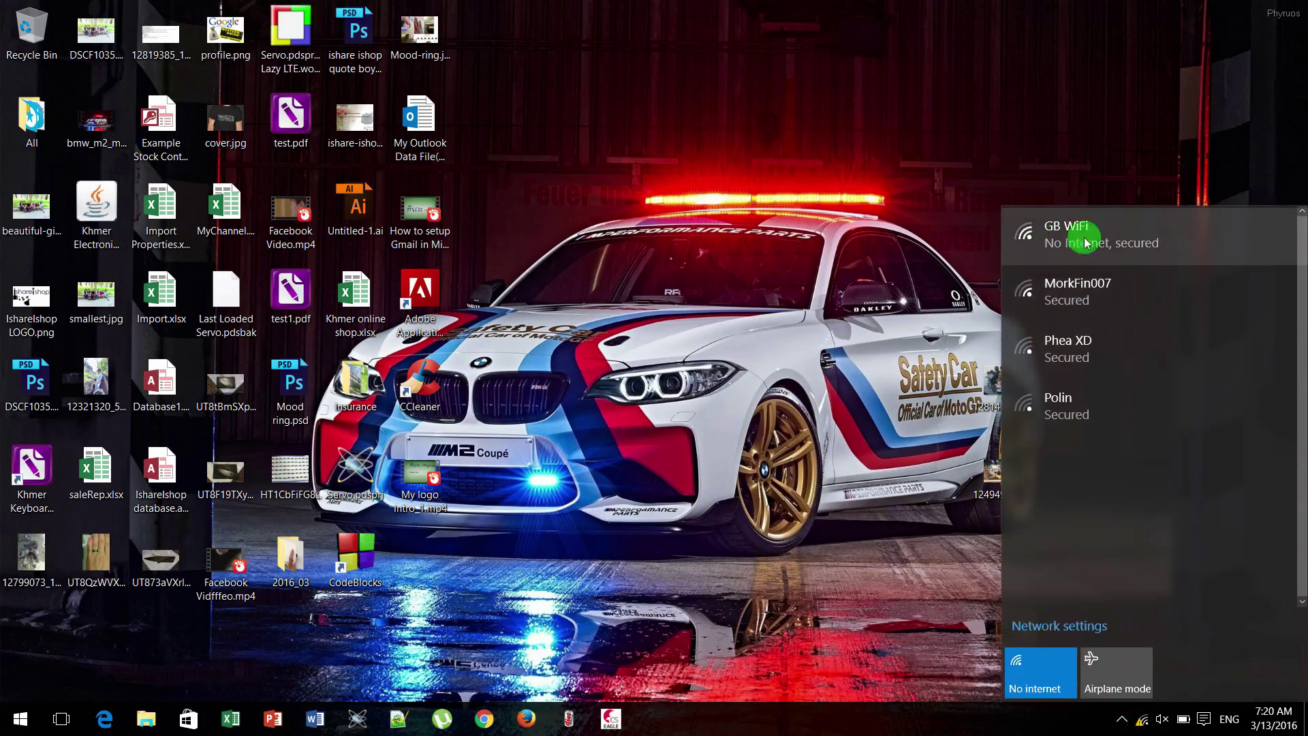
{"action": "left_click", "coordinate": [801, 307]}
{"action": "left_click", "coordinate": [1144, 722]}
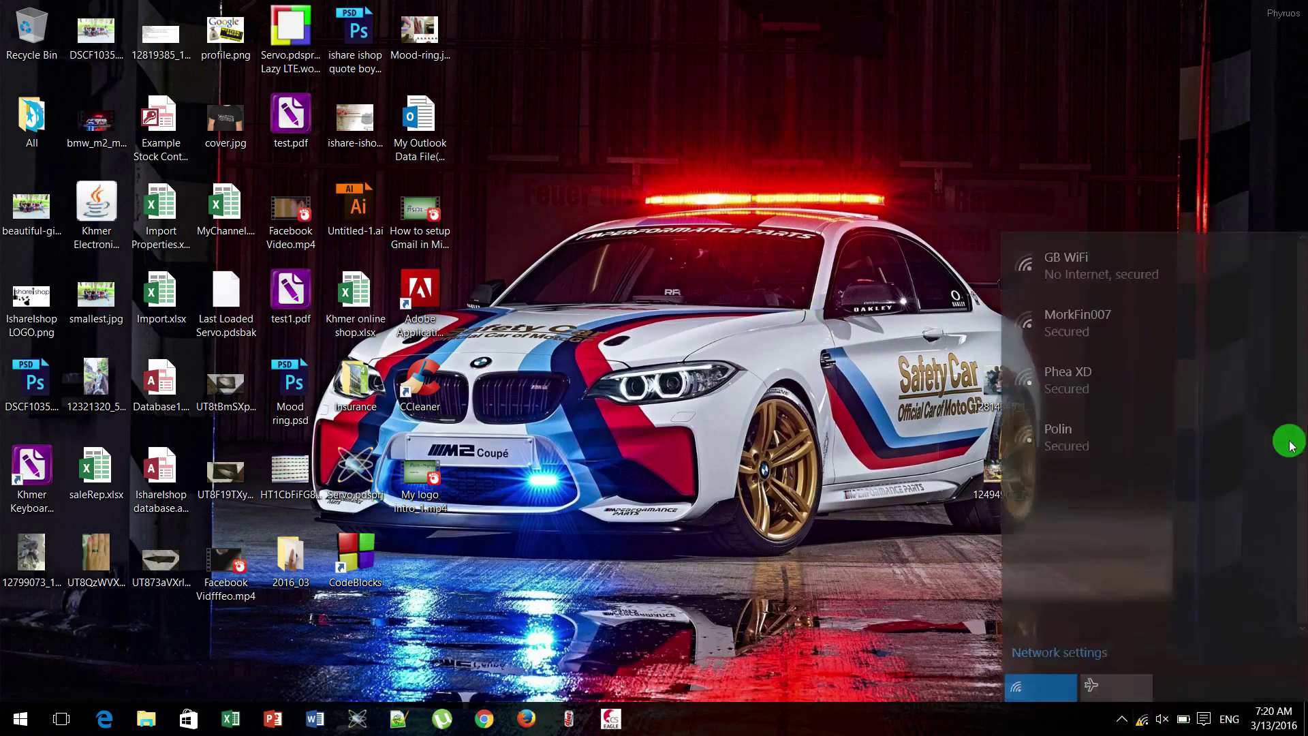
{"action": "left_click", "coordinate": [1141, 729]}
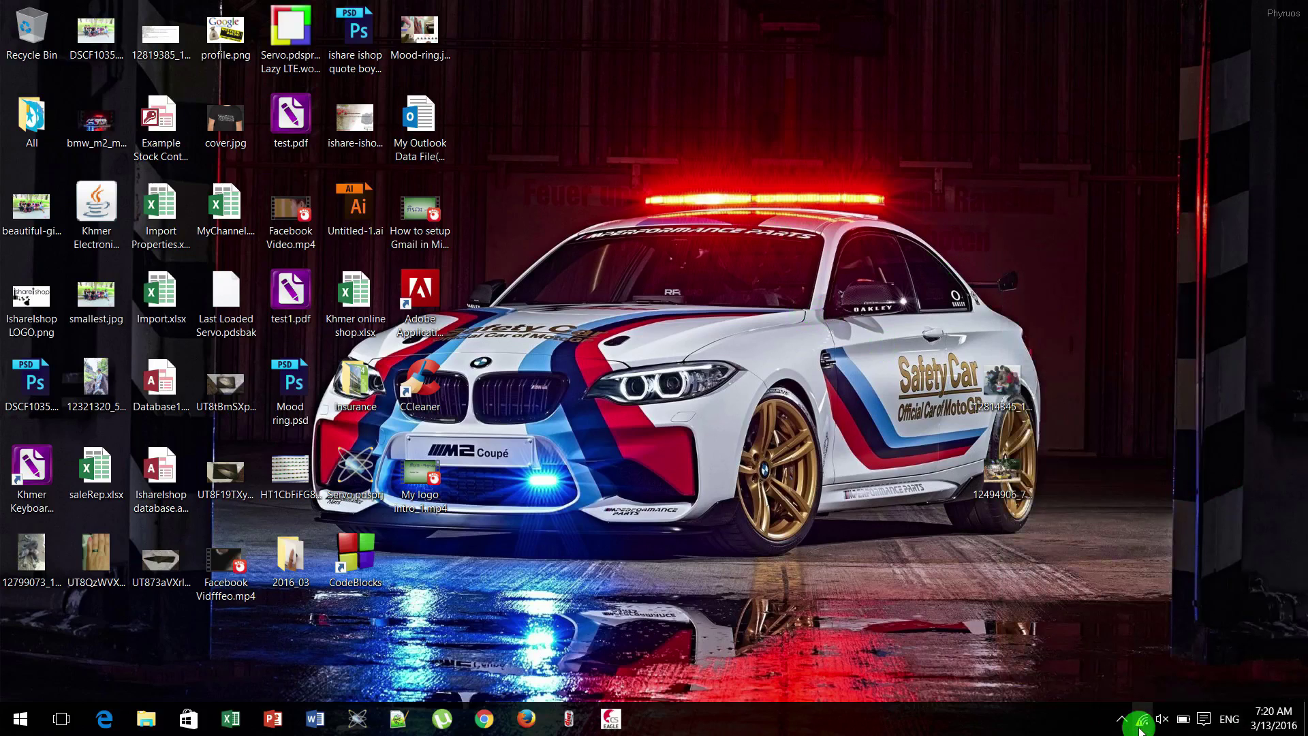
{"action": "left_click", "coordinate": [1142, 729]}
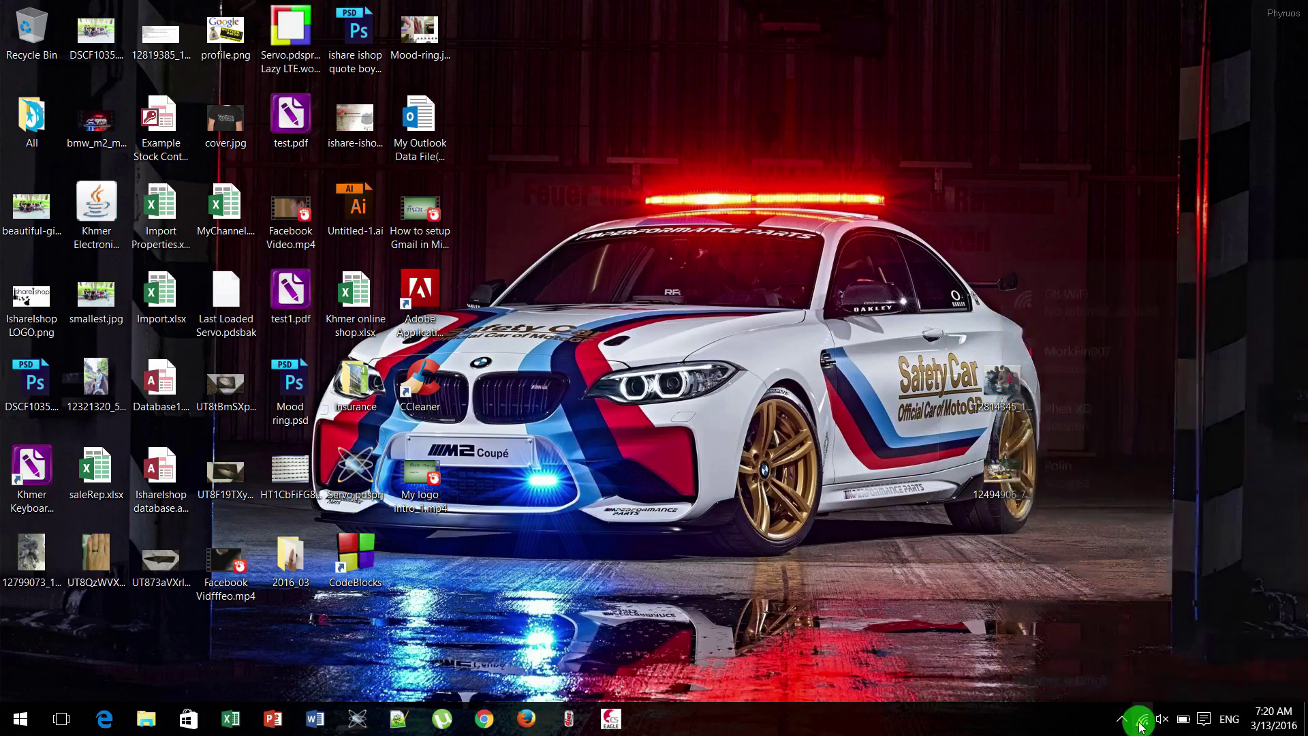
{"action": "left_click", "coordinate": [1124, 239]}
{"action": "left_click", "coordinate": [1198, 267]}
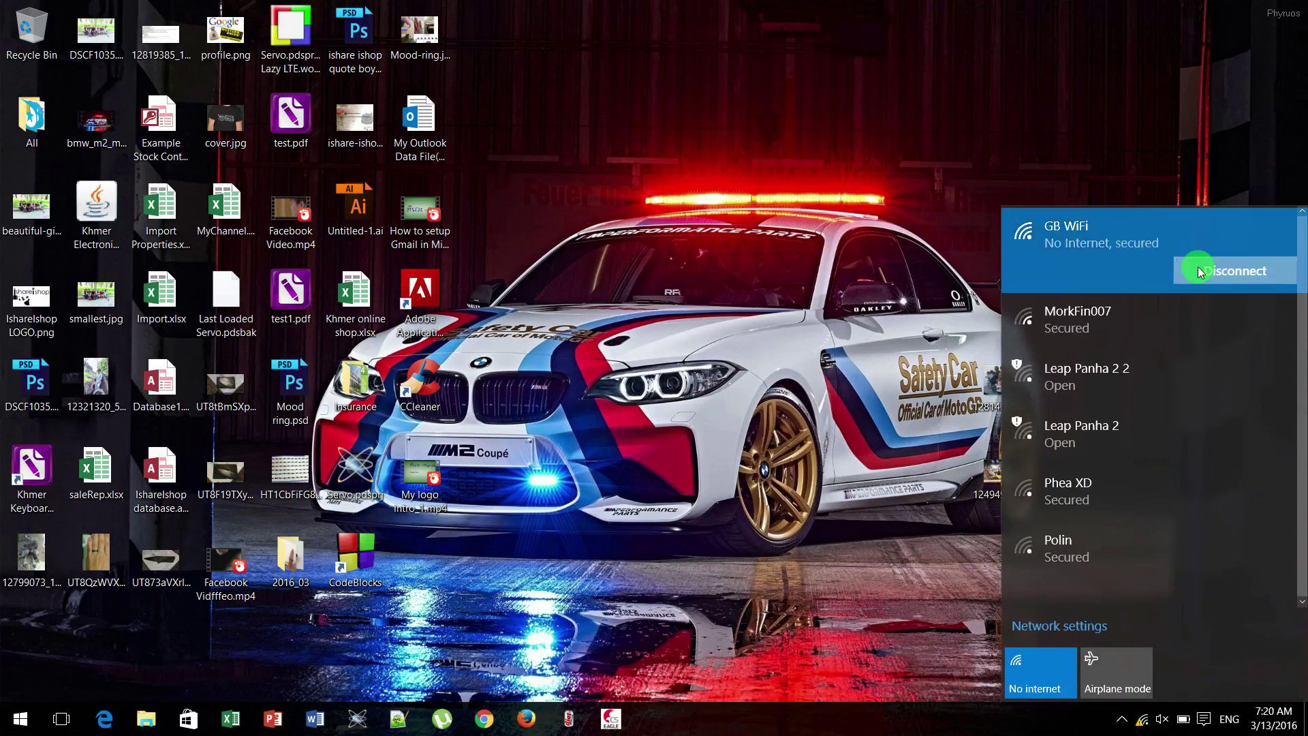
{"action": "left_click", "coordinate": [1208, 296]}
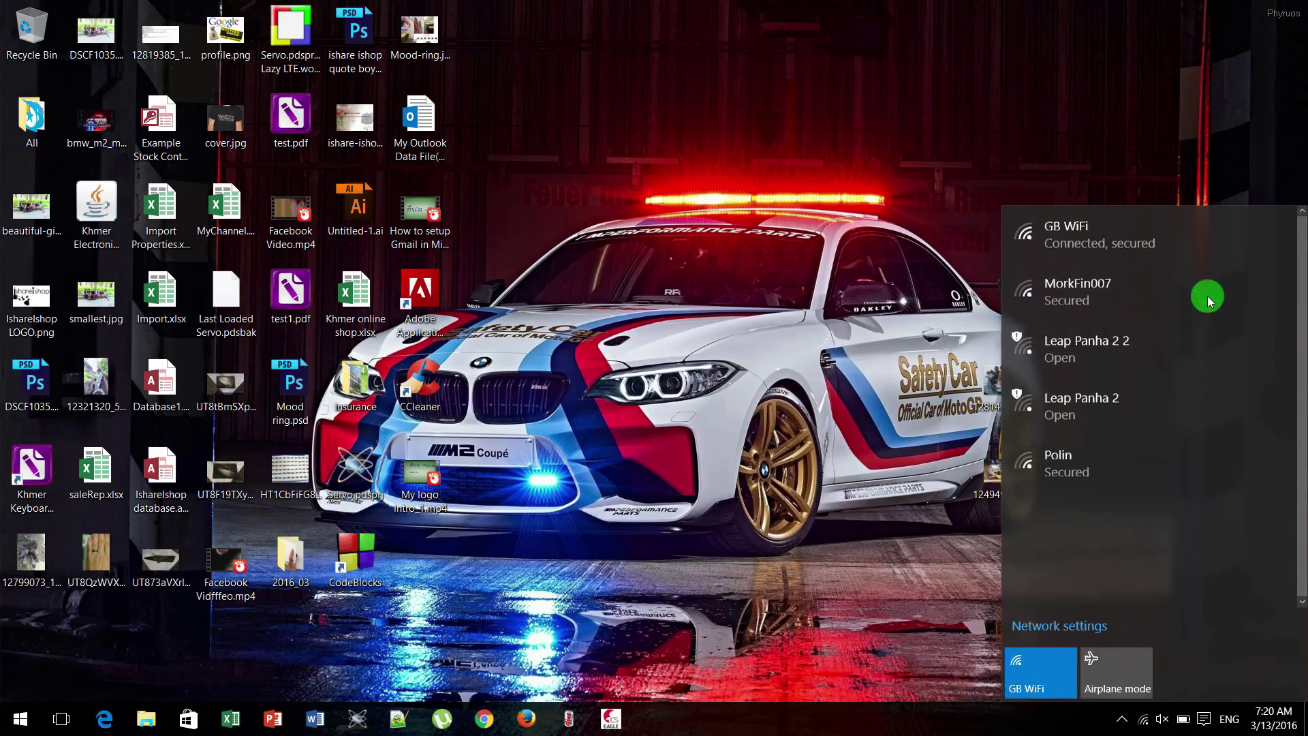
{"action": "left_click", "coordinate": [860, 360]}
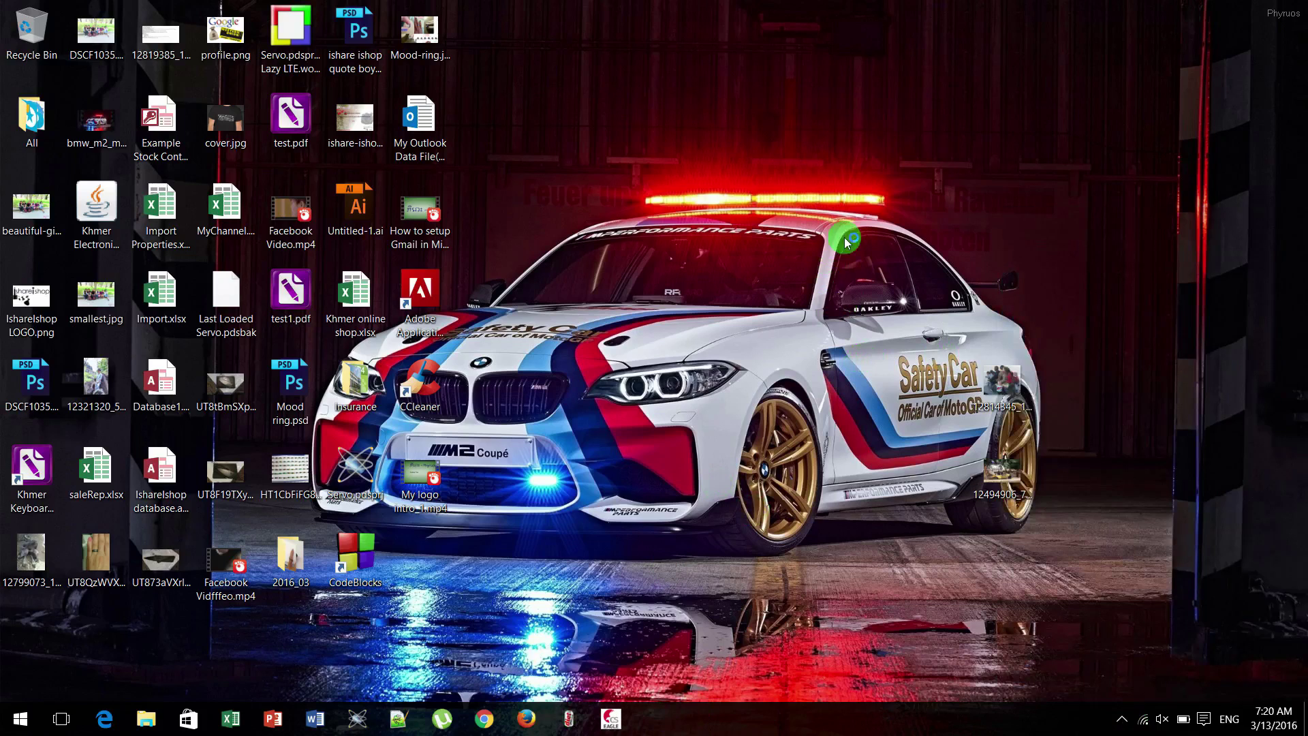
{"action": "right_click", "coordinate": [709, 198]}
{"action": "left_click", "coordinate": [770, 260]}
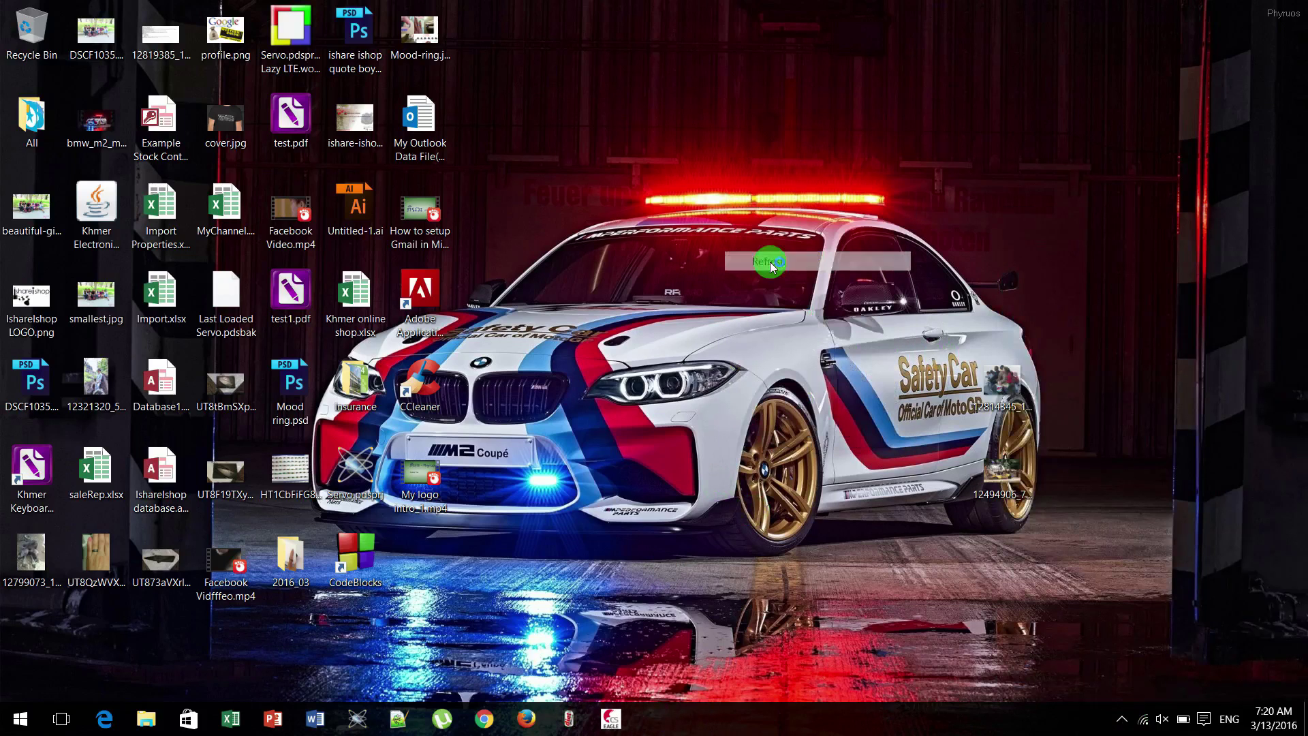
- Relaunch Chrome, load the Welcome to Google Chrome page, and open a new tab
{"action": "left_click", "coordinate": [484, 719]}
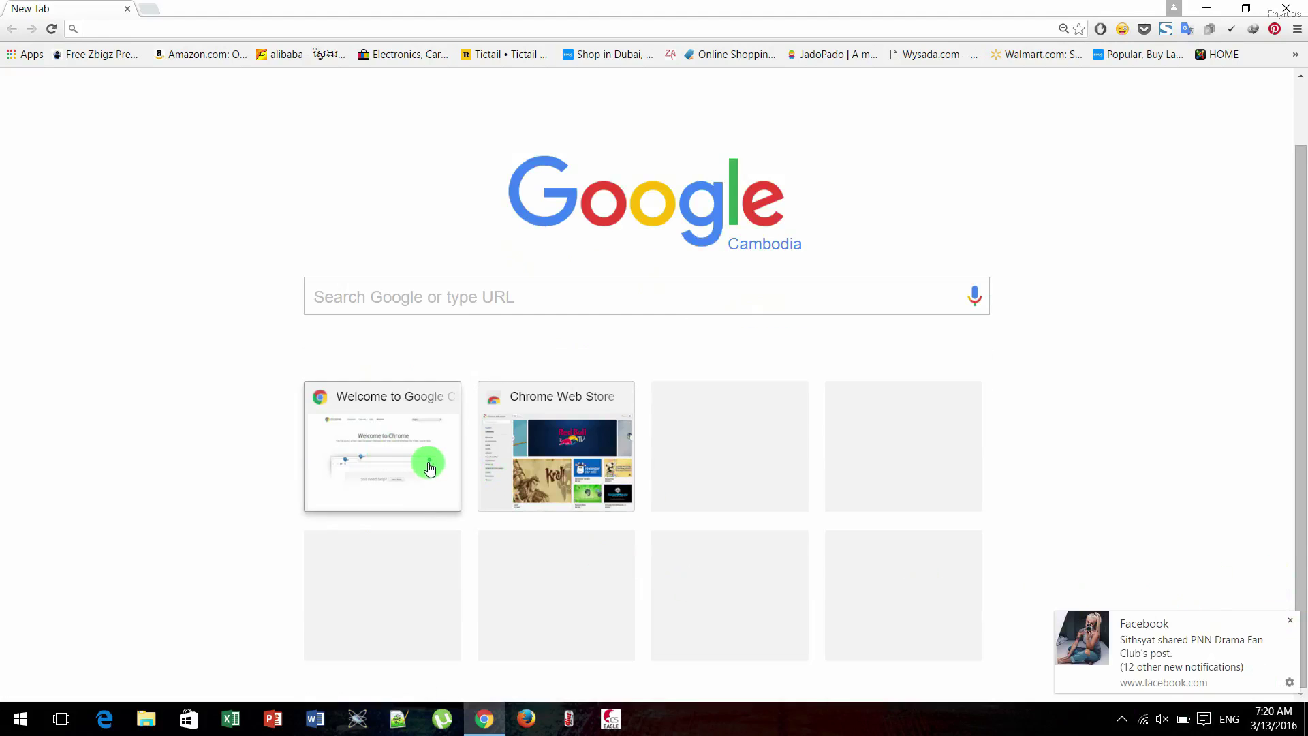
{"action": "left_click", "coordinate": [360, 435]}
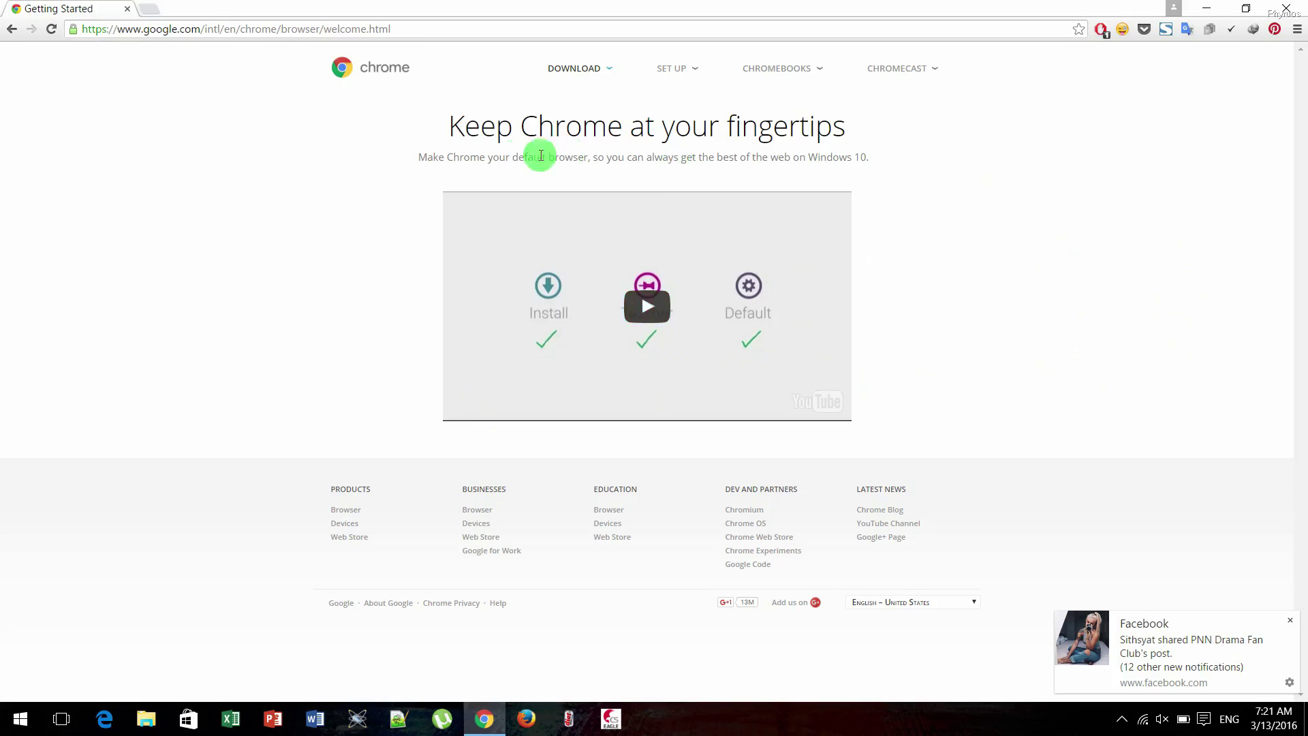
{"action": "left_click", "coordinate": [143, 10]}
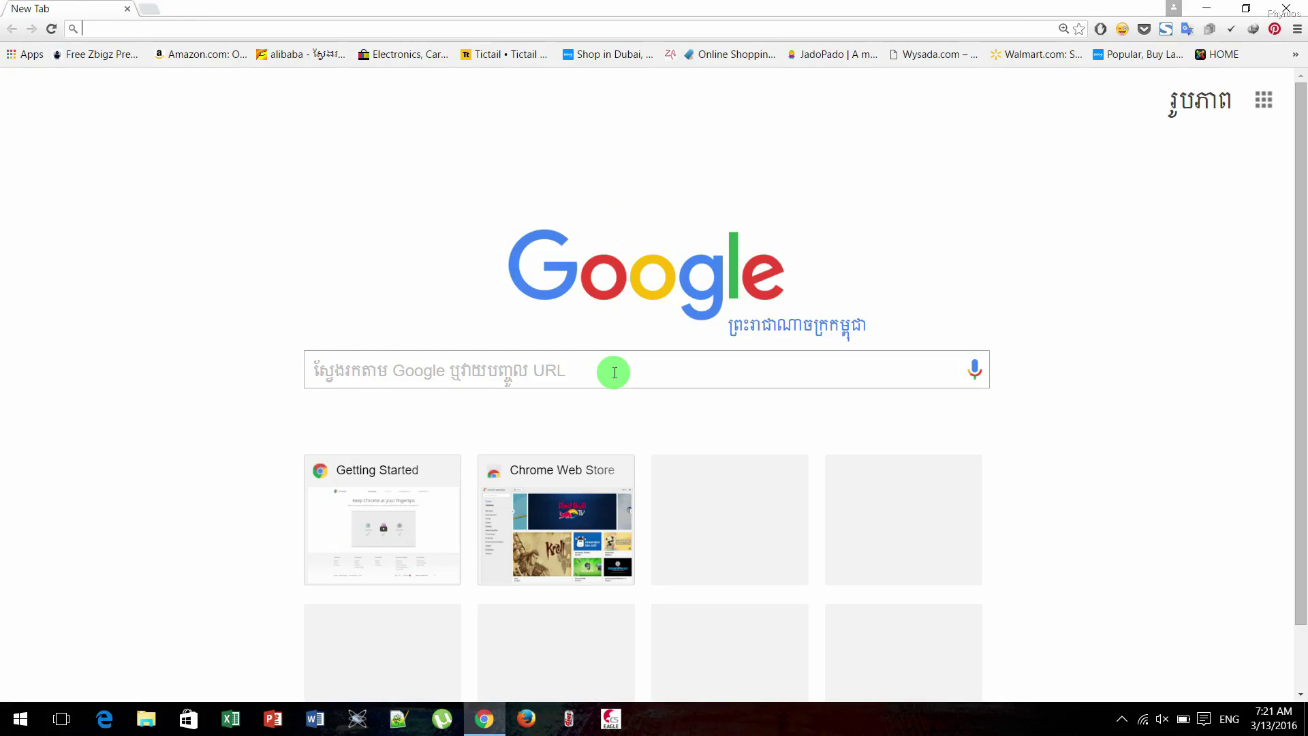
- Focus the Google search box, then close Chrome and reveal the hidden tray icons
{"action": "left_click", "coordinate": [627, 364]}
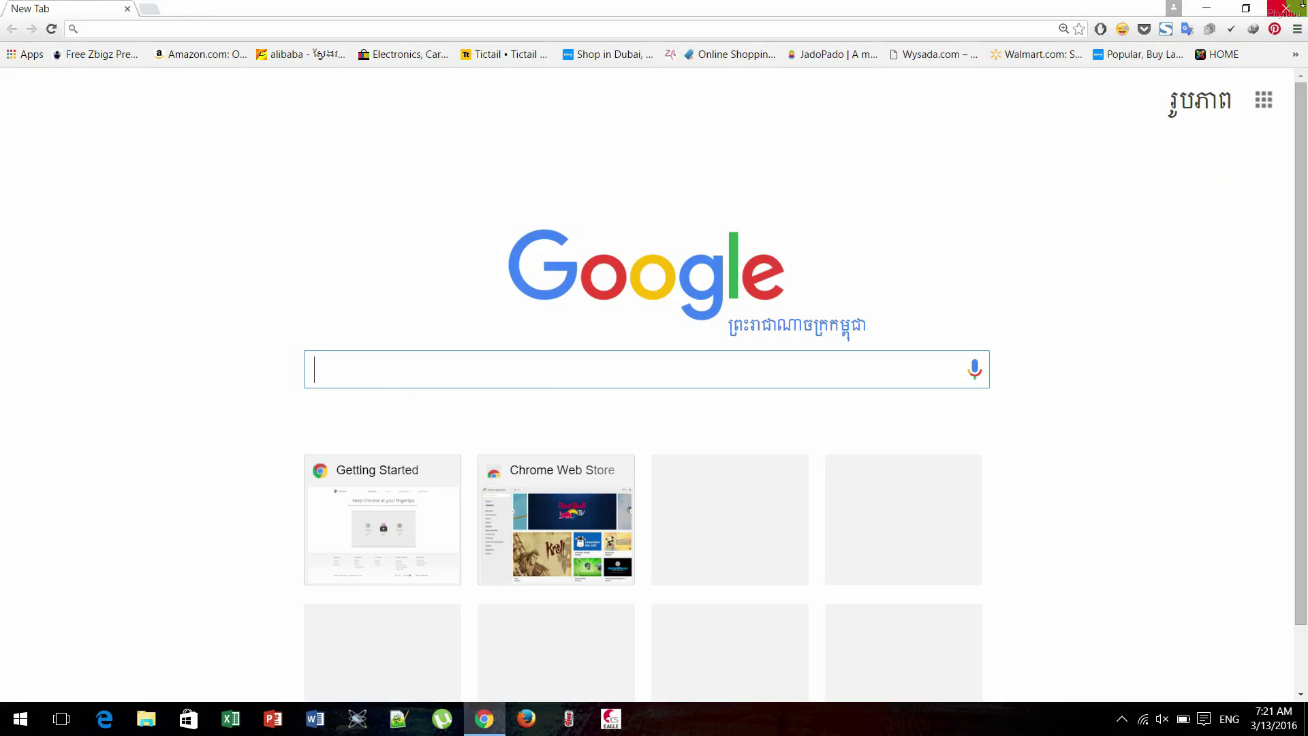
{"action": "left_click", "coordinate": [1285, 9]}
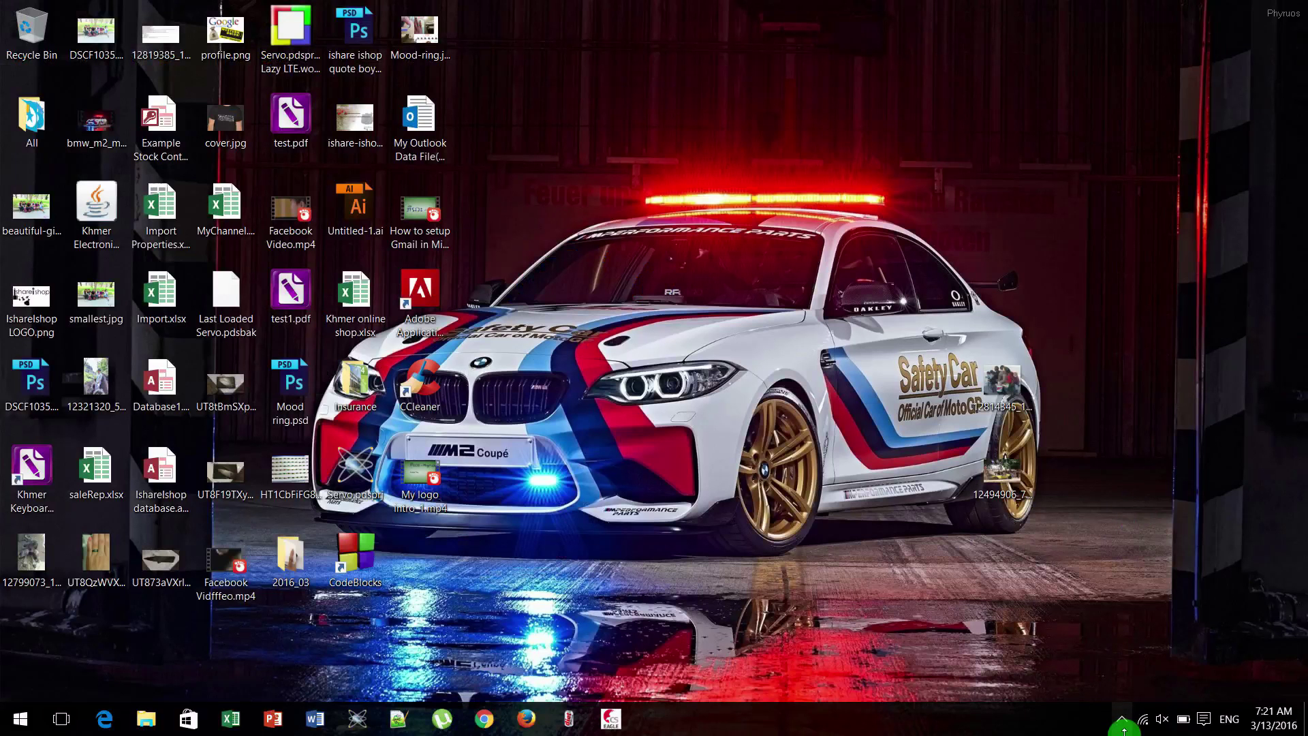
{"action": "left_click", "coordinate": [1121, 719]}
{"action": "right_click", "coordinate": [1156, 652]}
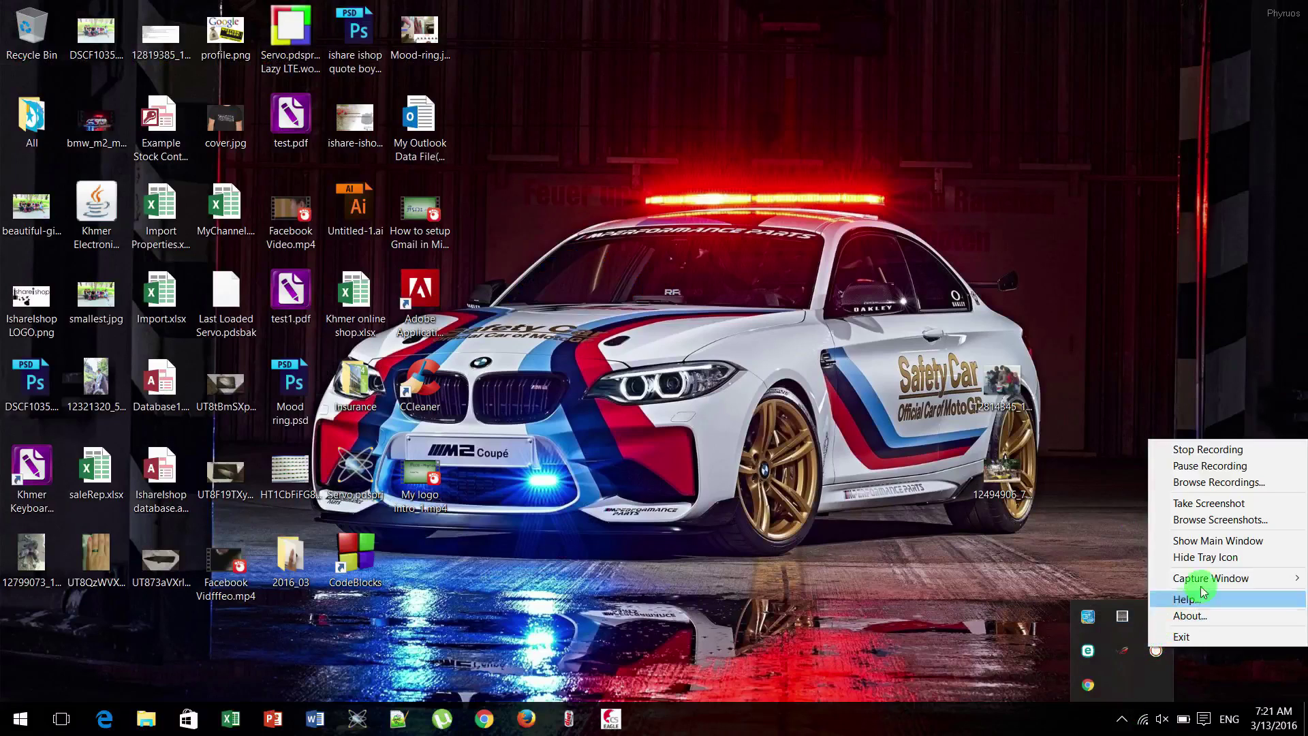